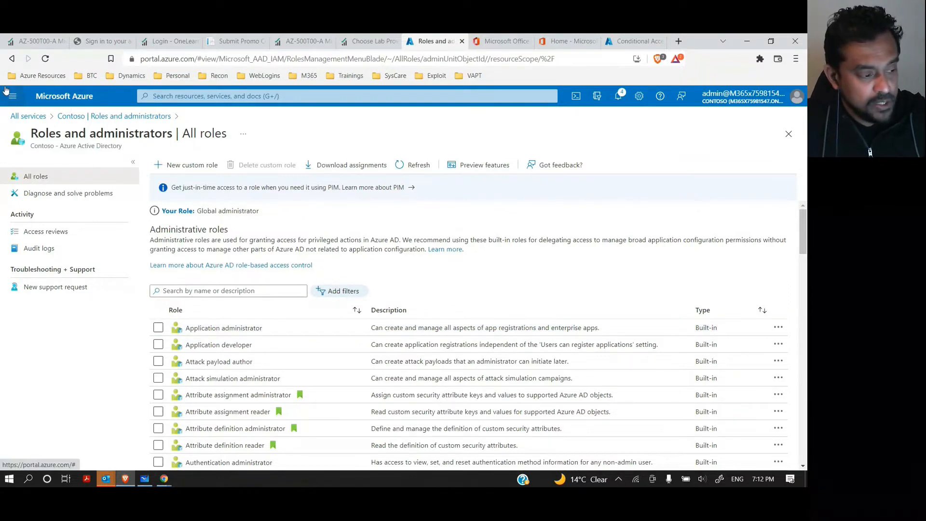
pyautogui.click(11, 97)
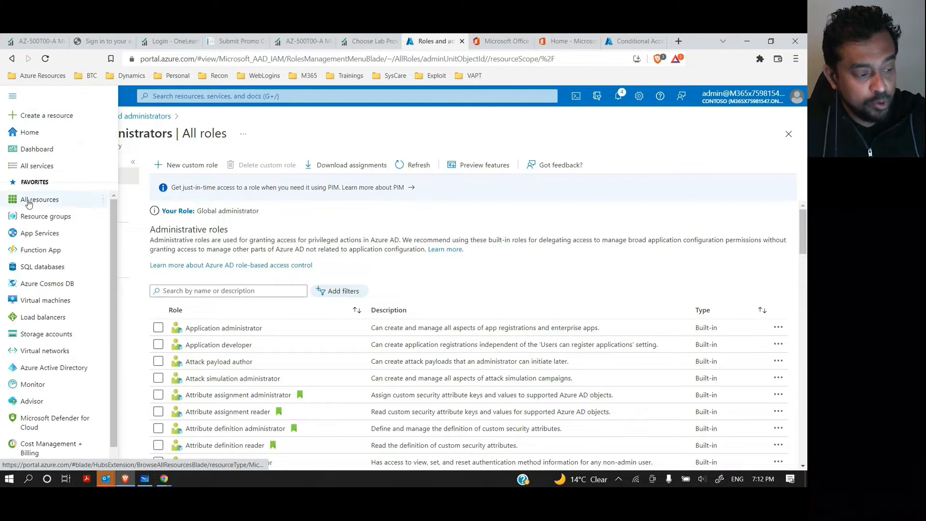
pyautogui.click(24, 167)
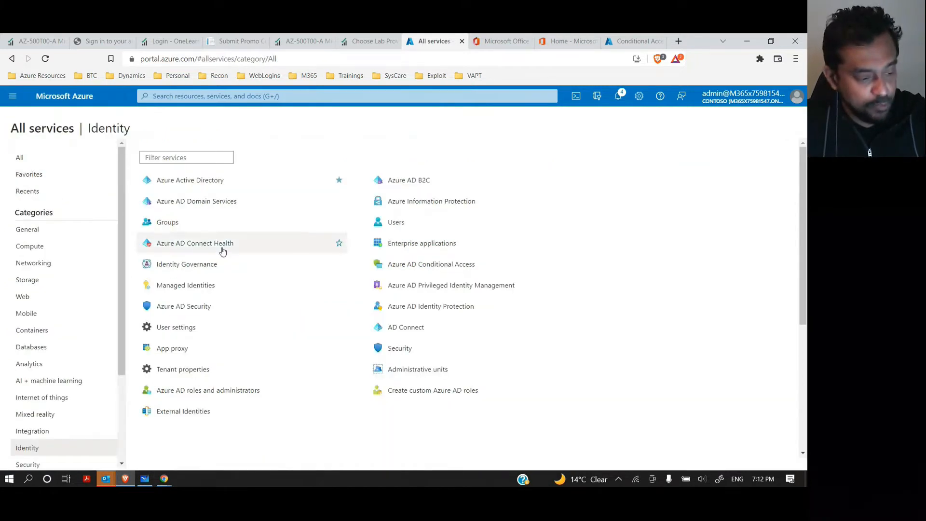
pyautogui.click(449, 285)
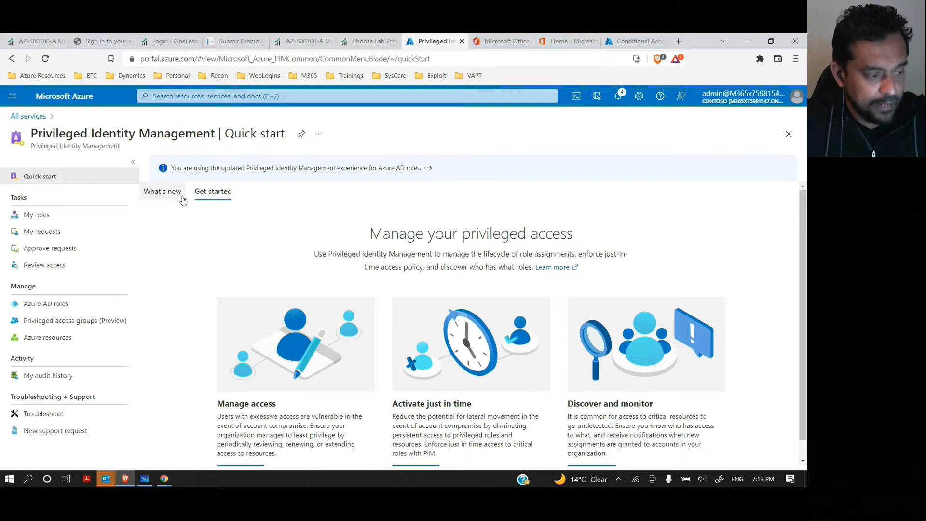
pyautogui.click(17, 117)
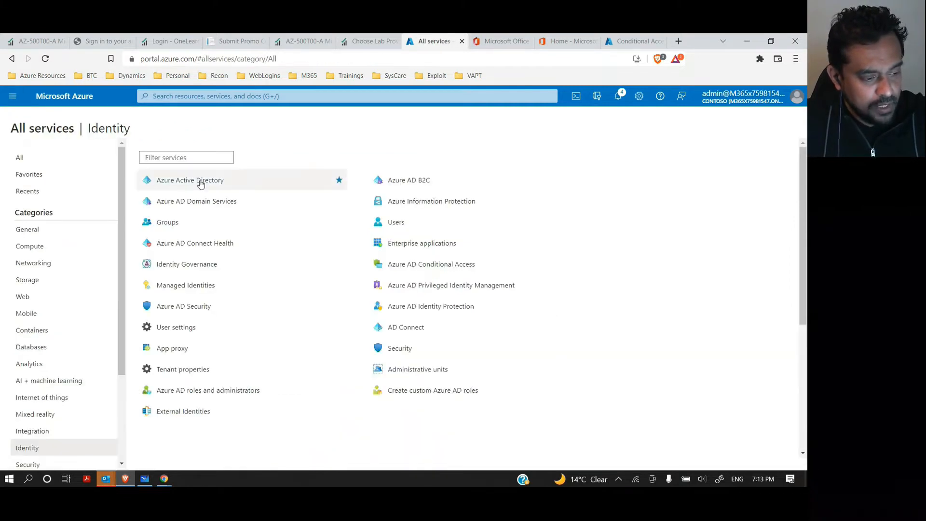
pyautogui.moveTo(216, 236)
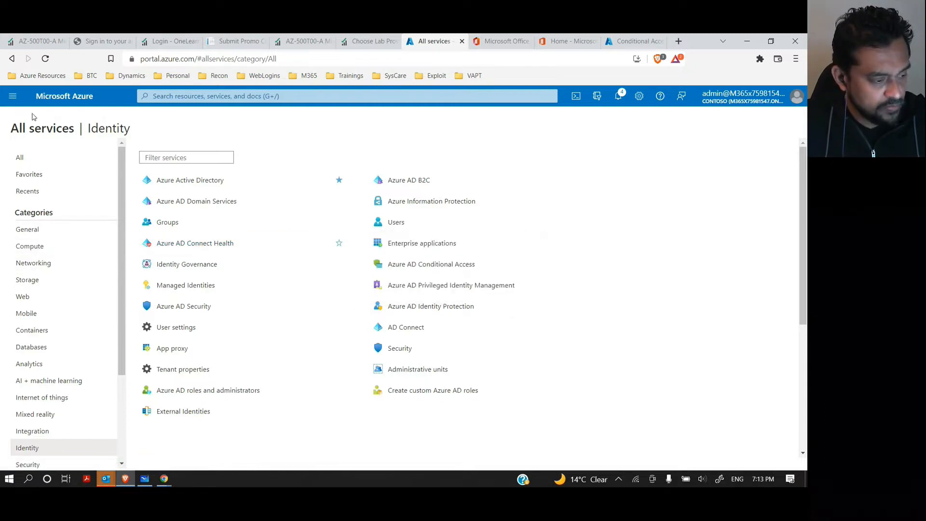
# - Open the first listed user's profile in Azure Active Directory, check their assigned roles, and return to the profile overview
pyautogui.click(12, 97)
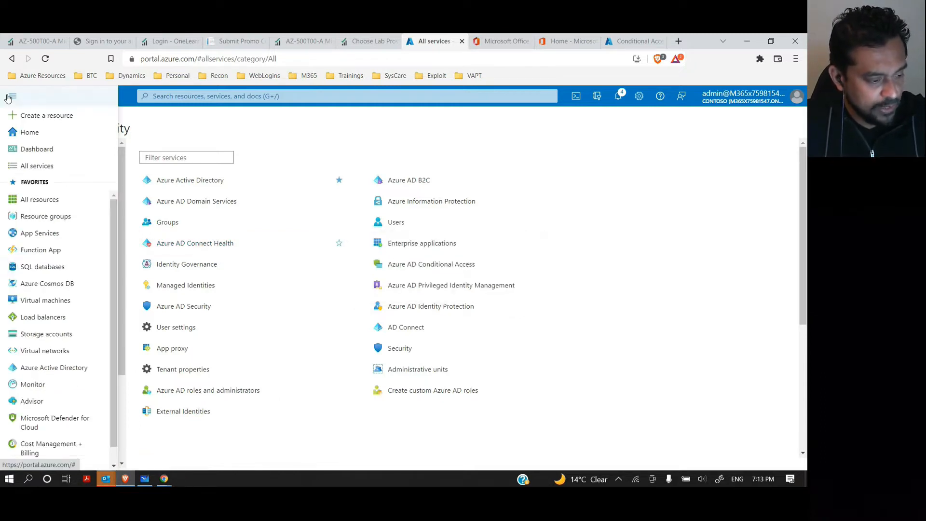
pyautogui.click(30, 368)
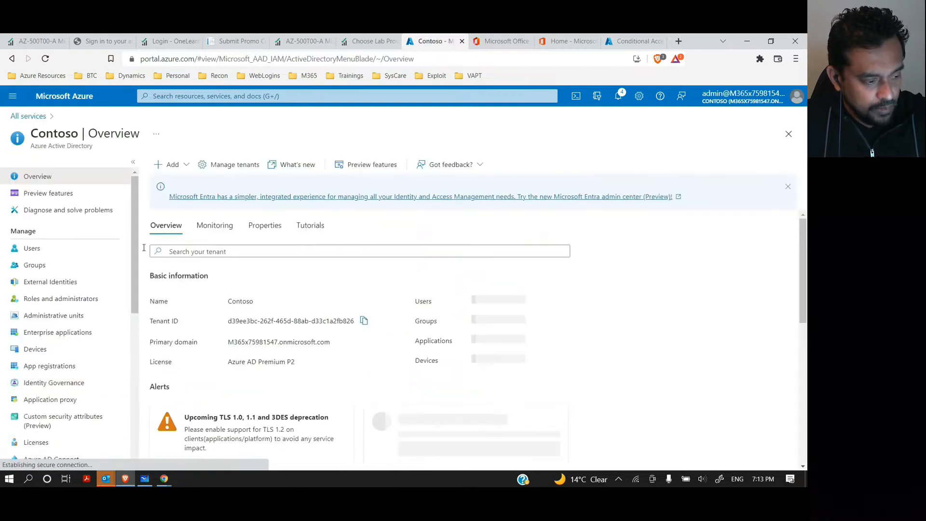
pyautogui.click(39, 248)
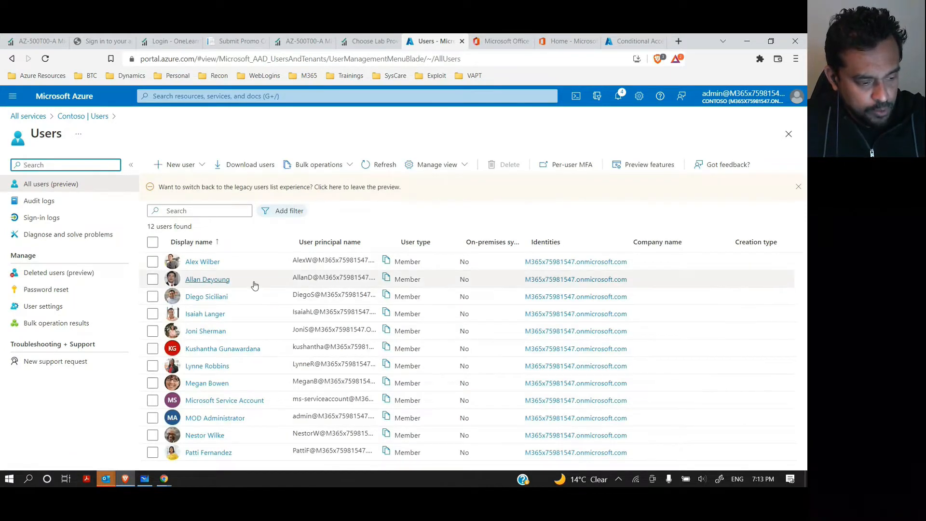
pyautogui.click(208, 266)
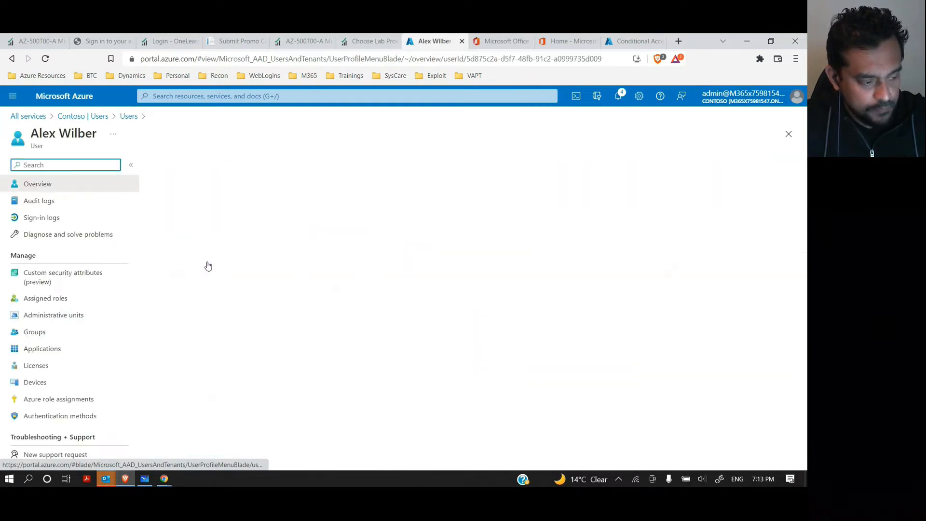
pyautogui.click(56, 299)
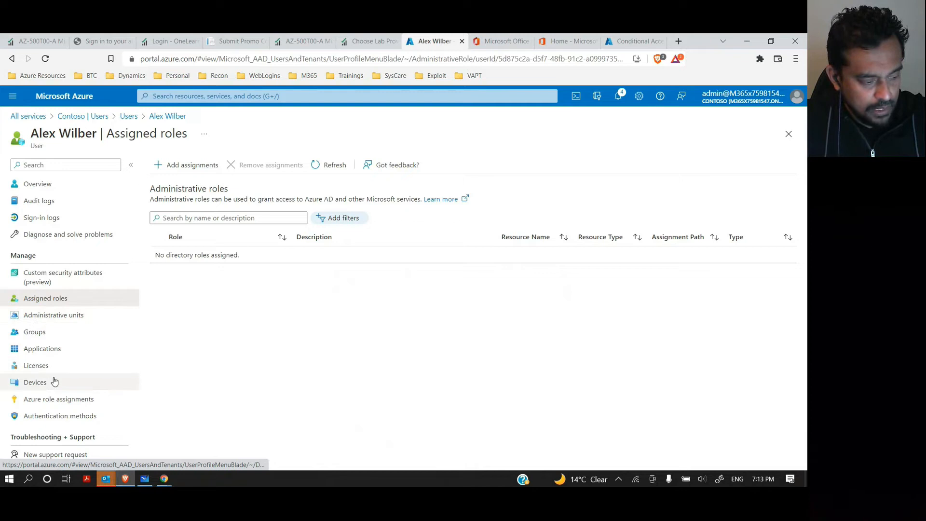
pyautogui.click(167, 116)
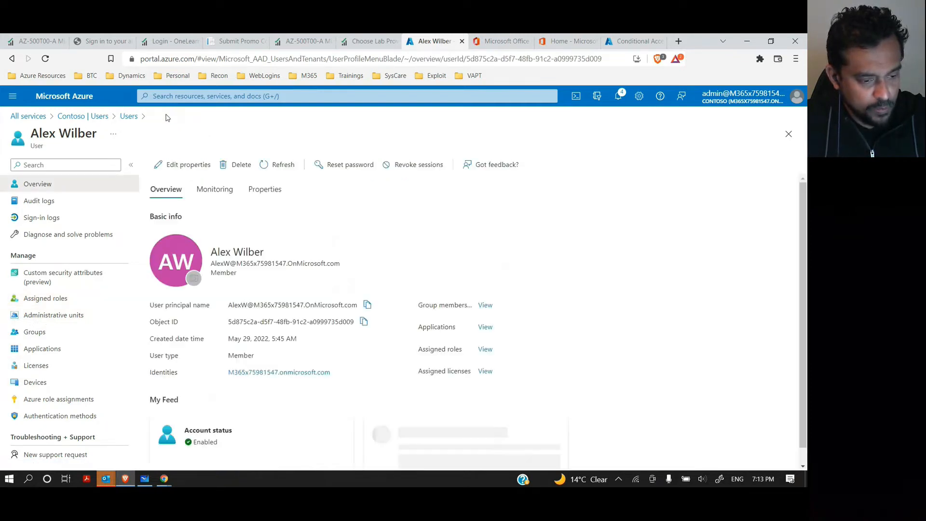
# - Reset the user's password and copy the generated temporary password
pyautogui.click(347, 165)
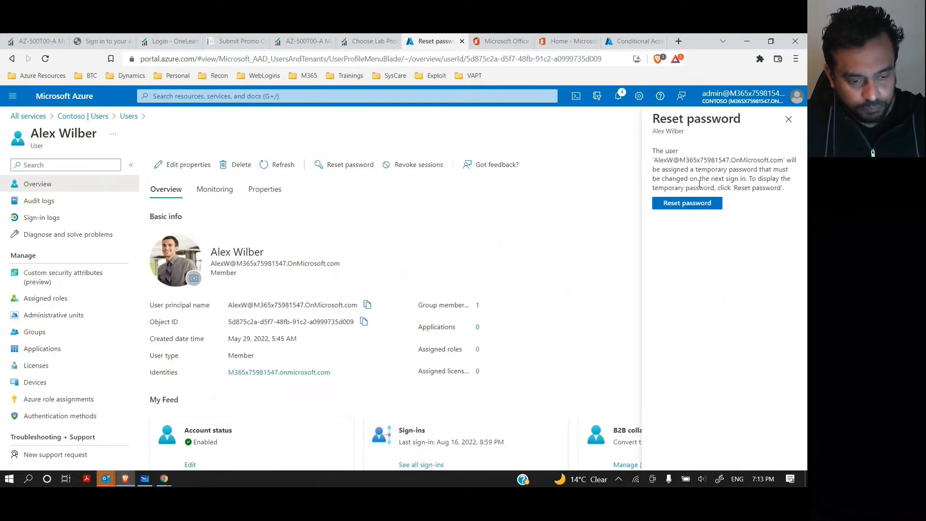
pyautogui.click(687, 203)
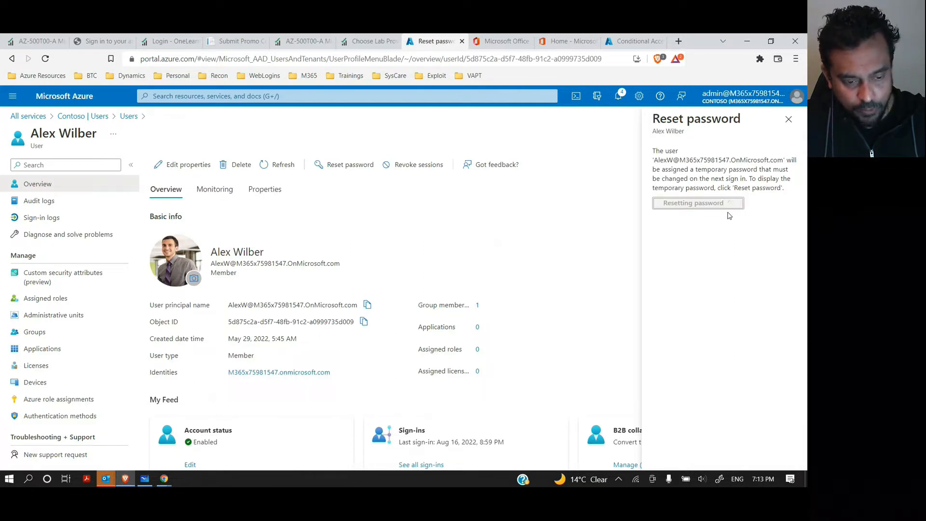
pyautogui.click(792, 234)
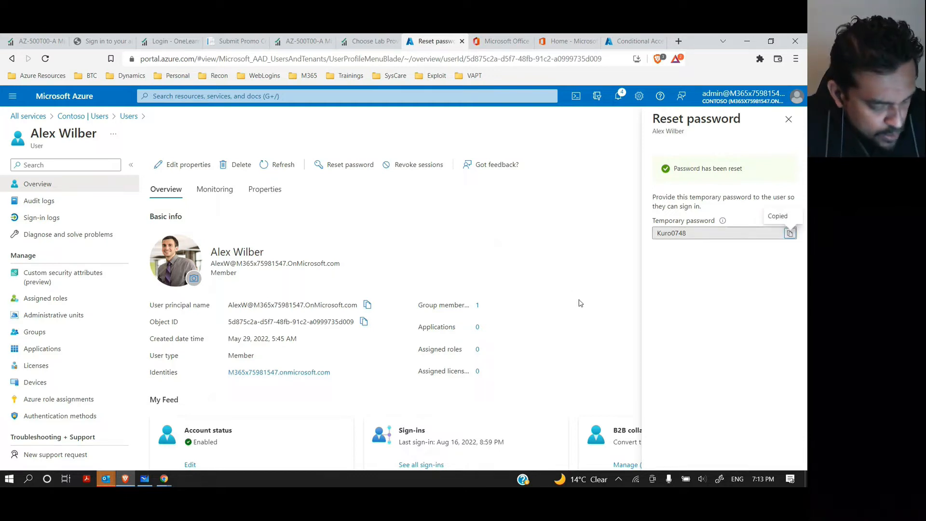
# - Open Notepad and paste the temporary password into a new note, leaving an empty line above it
pyautogui.press('super+r')
pyautogui.write('note')
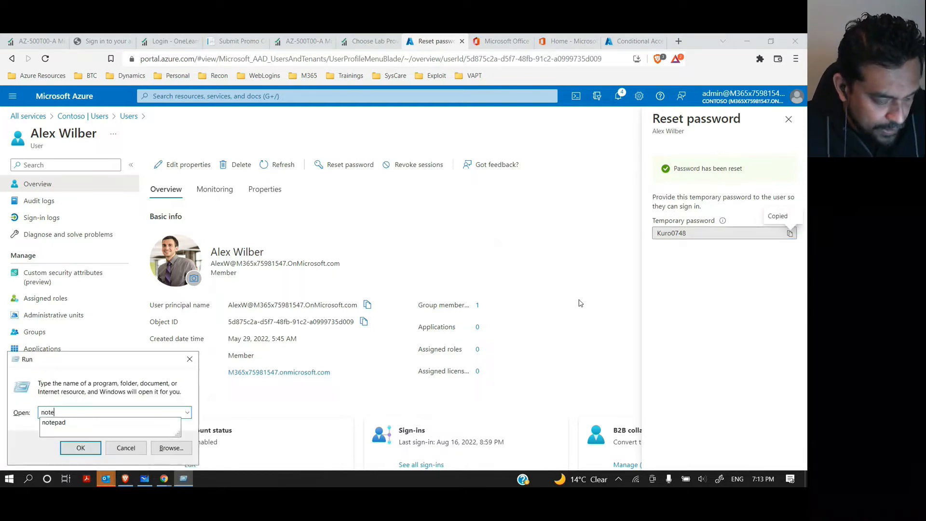
pyautogui.write('pad')
pyautogui.press('Return')
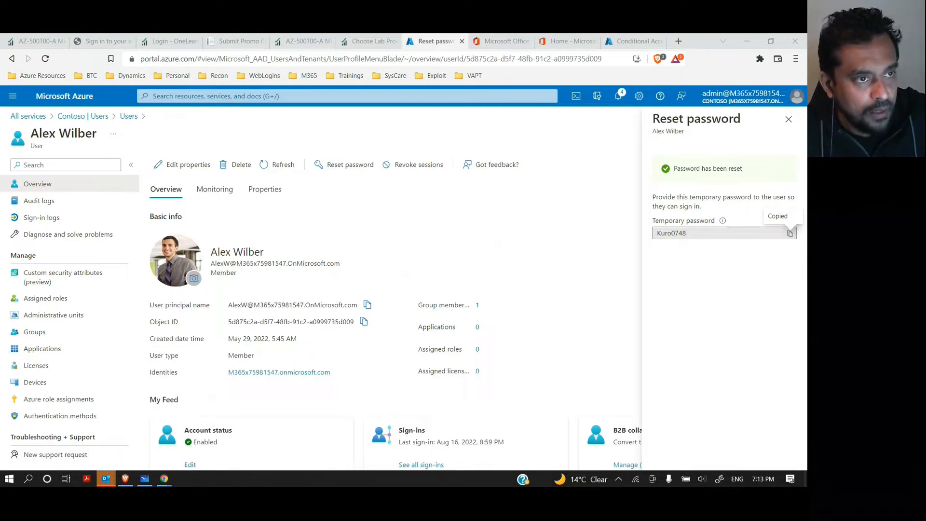
pyautogui.moveTo(375, 264); pyautogui.dragTo(372, 280)
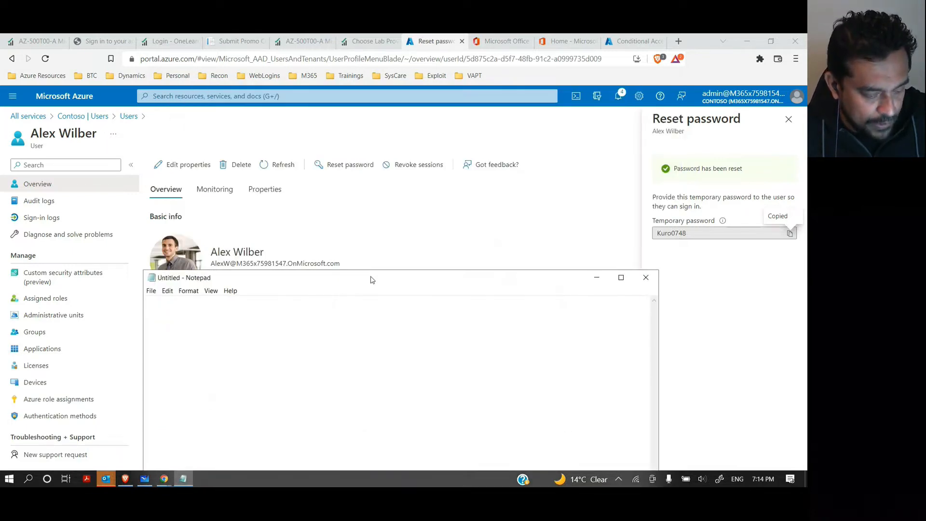
pyautogui.hotkey('ctrl', 'v')
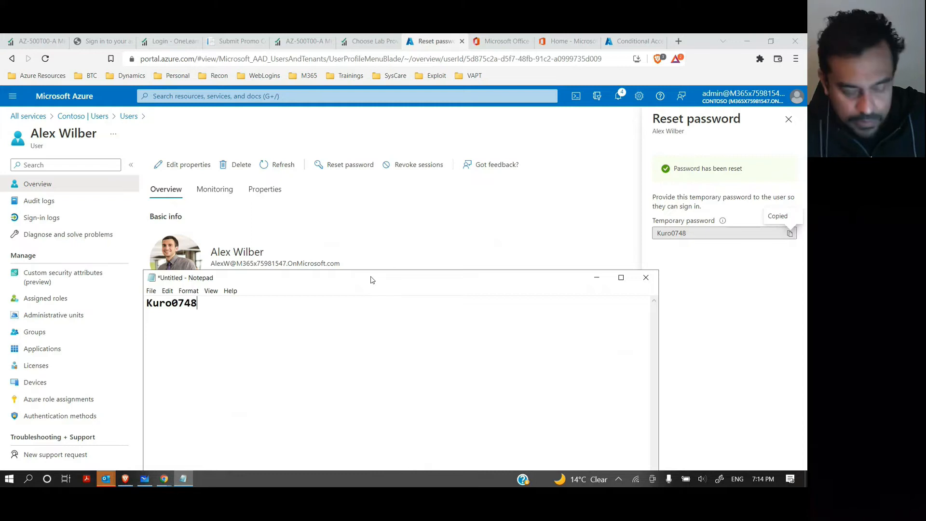
pyautogui.press('Return')
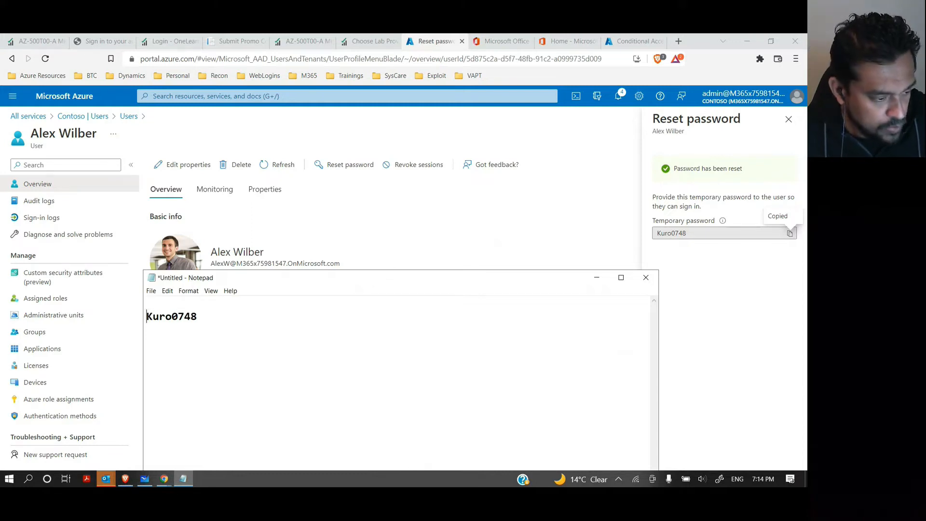
# - Copy the user's sign-in address from the Azure profile and paste it above the temporary password in Notepad
pyautogui.click(462, 214)
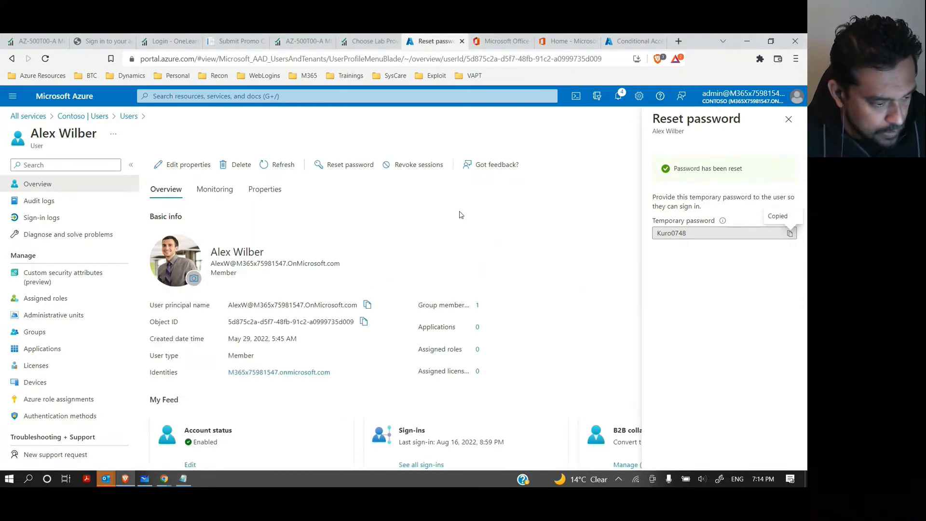
pyautogui.moveTo(348, 264); pyautogui.dragTo(206, 266)
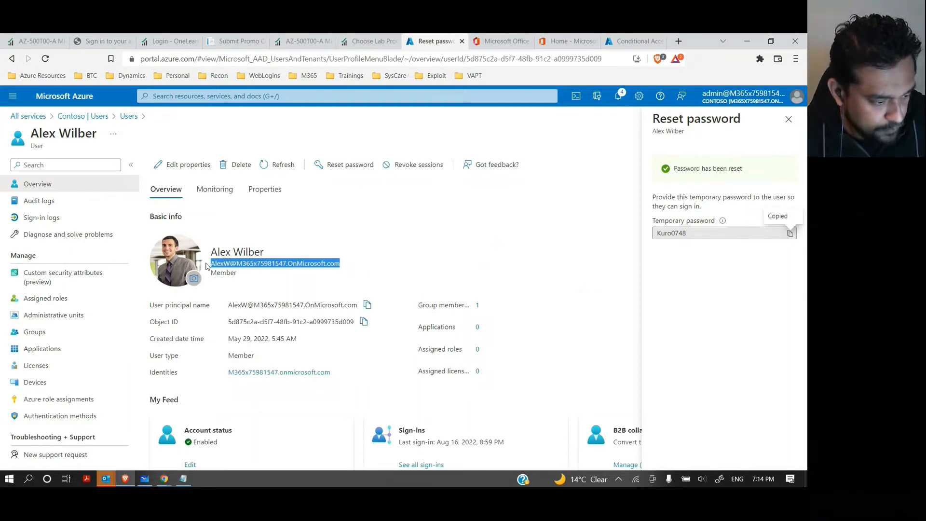
pyautogui.click(183, 479)
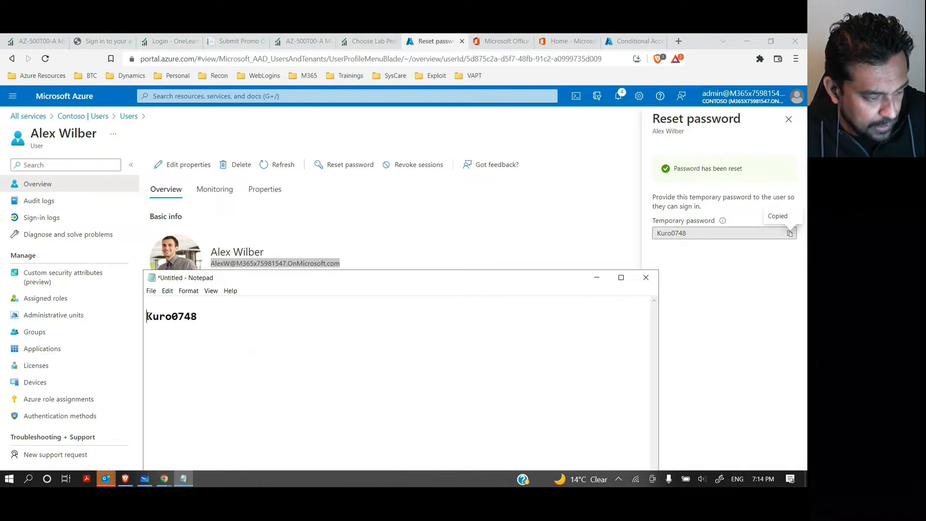
pyautogui.press('Return')
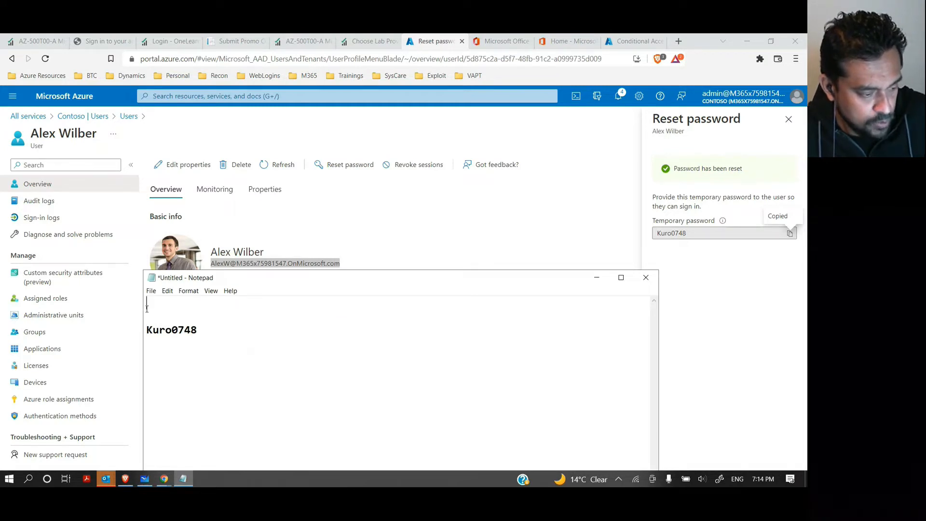
pyautogui.hotkey('ctrl', 'v')
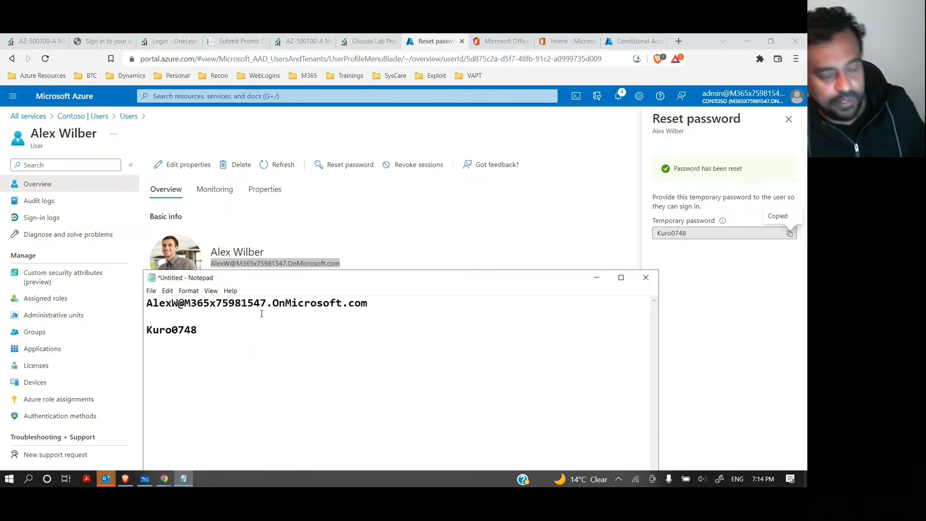
# - Return to the Azure portal and open the Global administrator role's assignments from the directory's roles and administrators
pyautogui.click(403, 196)
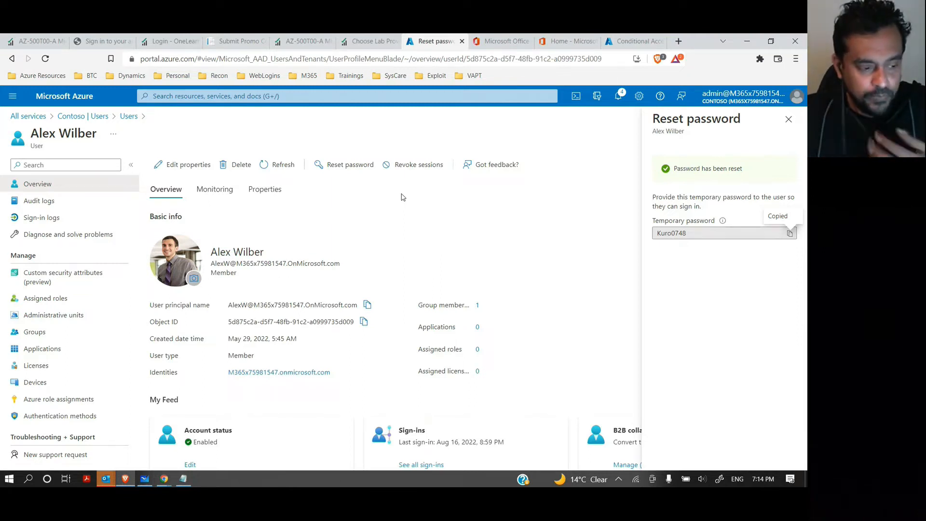
pyautogui.click(77, 117)
pyautogui.click(43, 298)
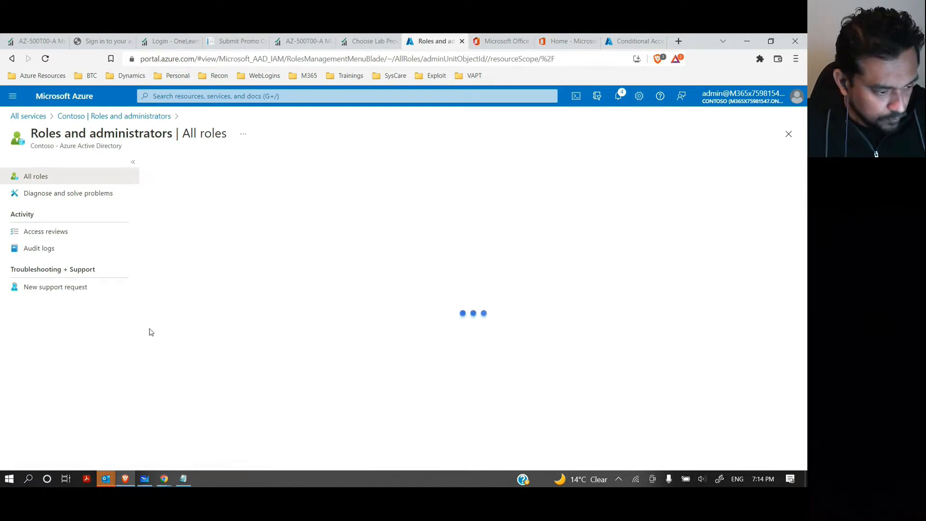
pyautogui.scroll(-5, 248, 348)
pyautogui.scroll(-5, 249, 348)
pyautogui.click(221, 329)
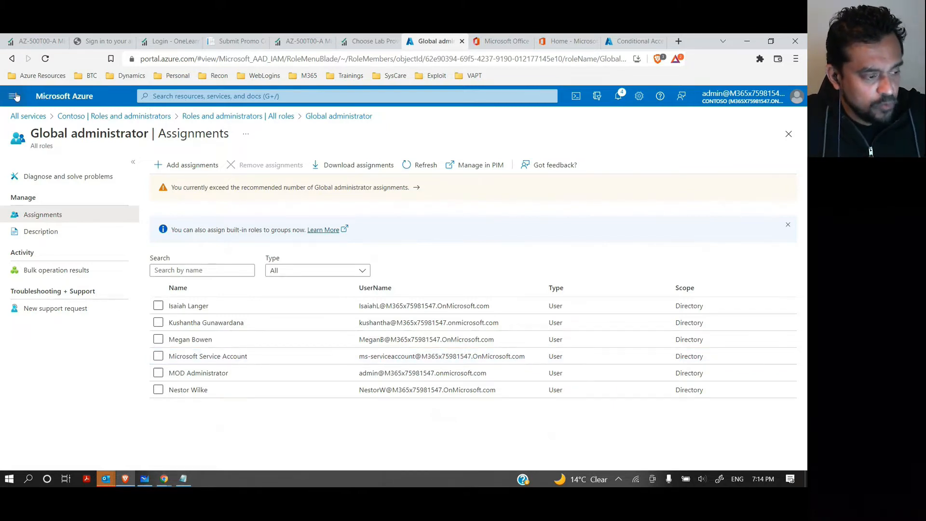
# - Open Azure AD Privileged Identity Management and display the list of Azure AD roles for Contoso
pyautogui.click(196, 97)
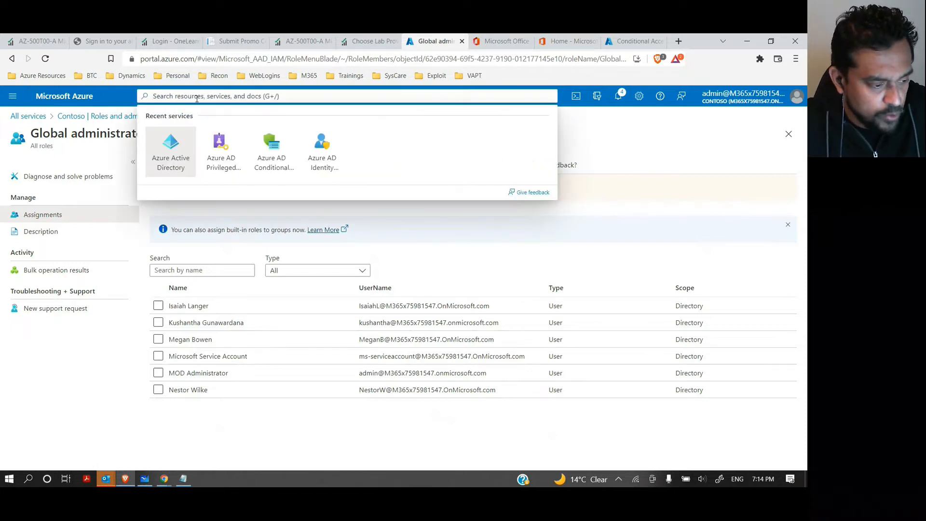
pyautogui.click(222, 153)
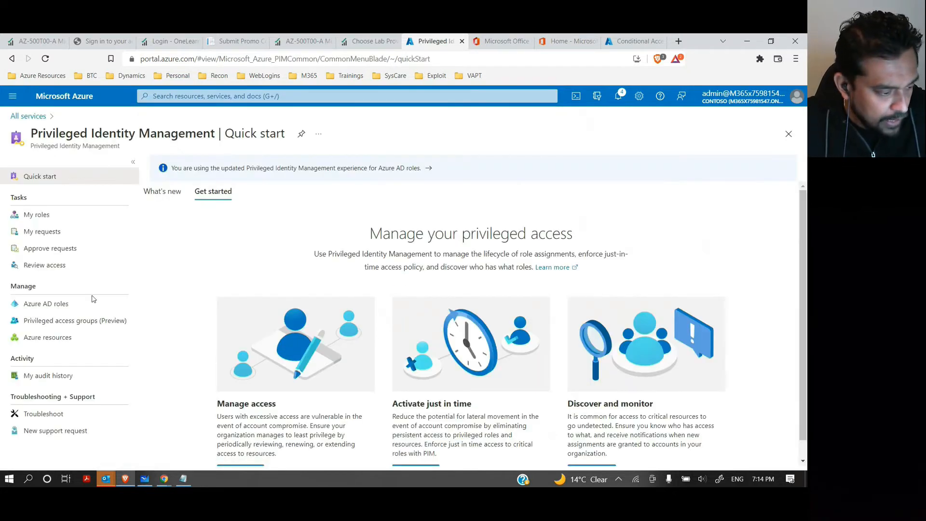
pyautogui.click(50, 304)
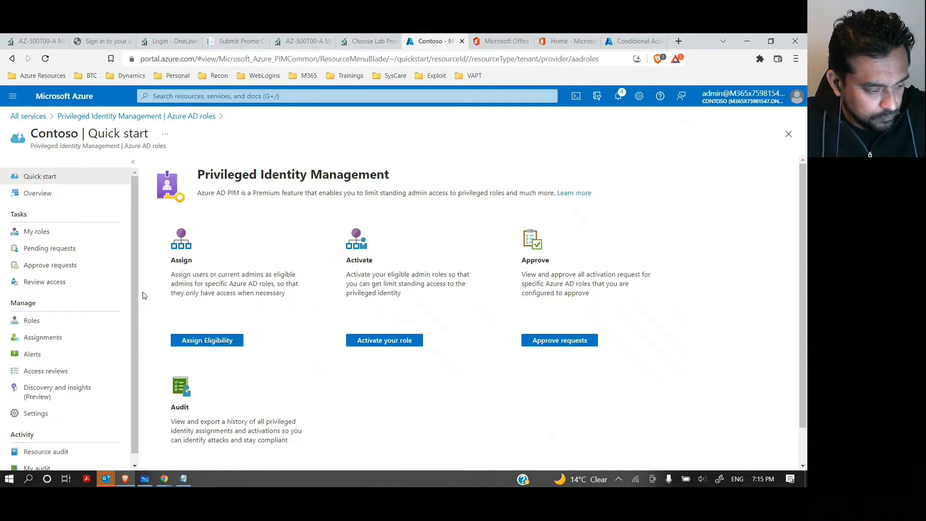
pyautogui.click(31, 320)
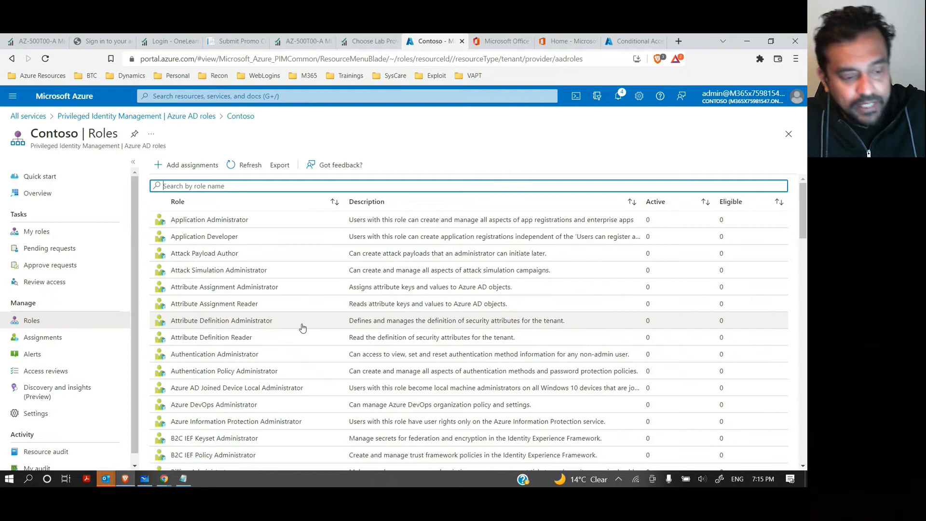
# - Examine the Privileged Identity Management role list, including the custom Branch Adminidtratlor role and the Global Administrator role
pyautogui.scroll(-2, 302, 328)
pyautogui.scroll(2, 302, 329)
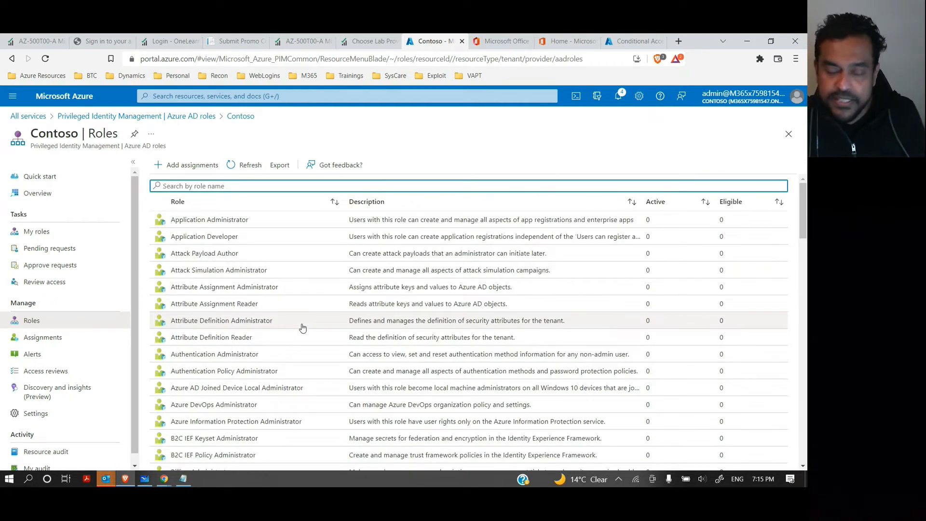
pyautogui.scroll(-5, 303, 328)
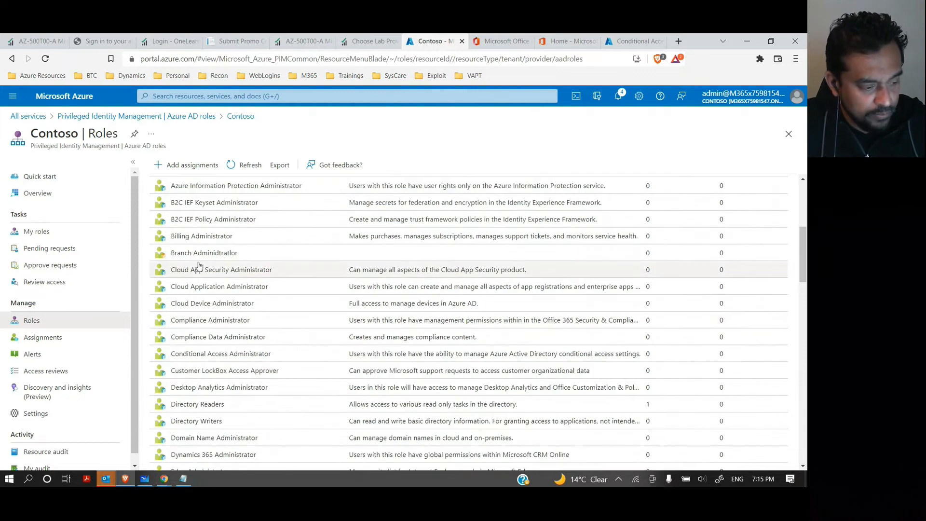
pyautogui.scroll(5, 179, 257)
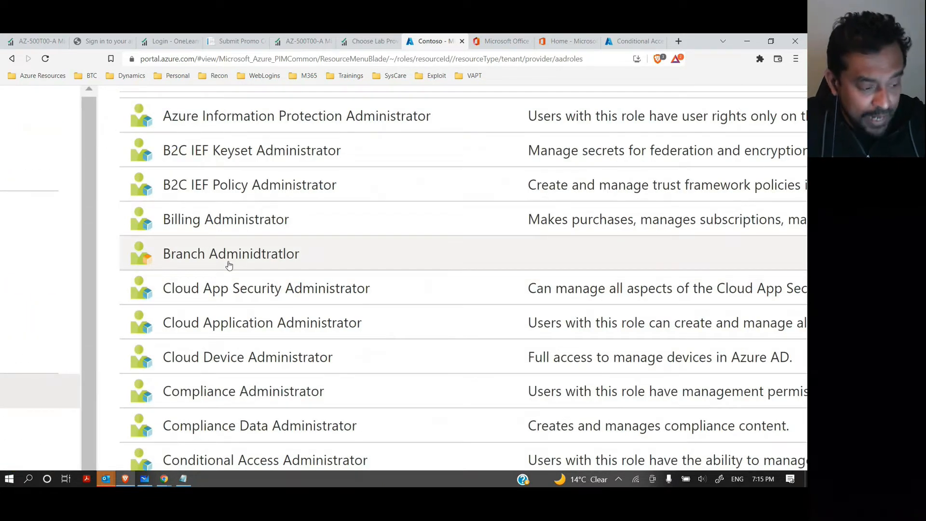
pyautogui.scroll(-5, 229, 265)
pyautogui.scroll(-5, 322, 347)
pyautogui.scroll(-2, 323, 347)
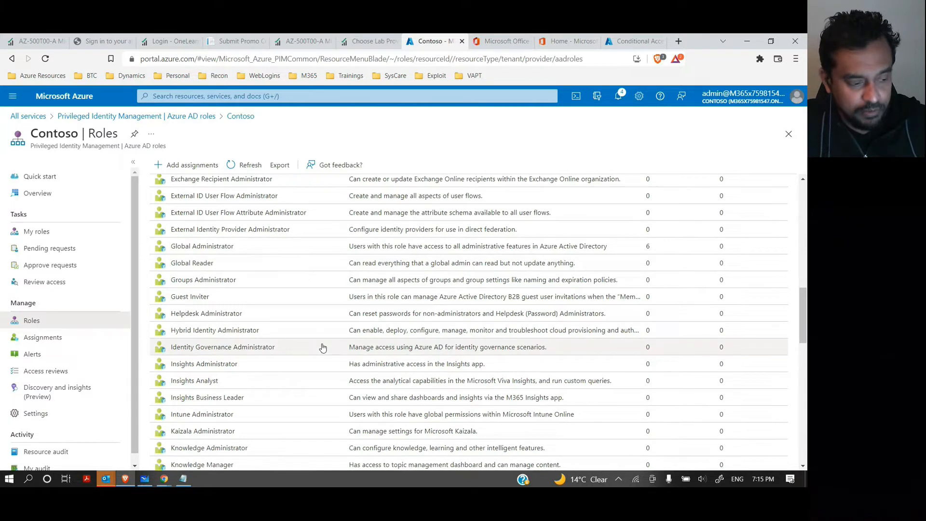
# - Start a new assignment for the Global Administrator role with the test user as its member and proceed to the assignment settings
pyautogui.scroll(-1, 323, 347)
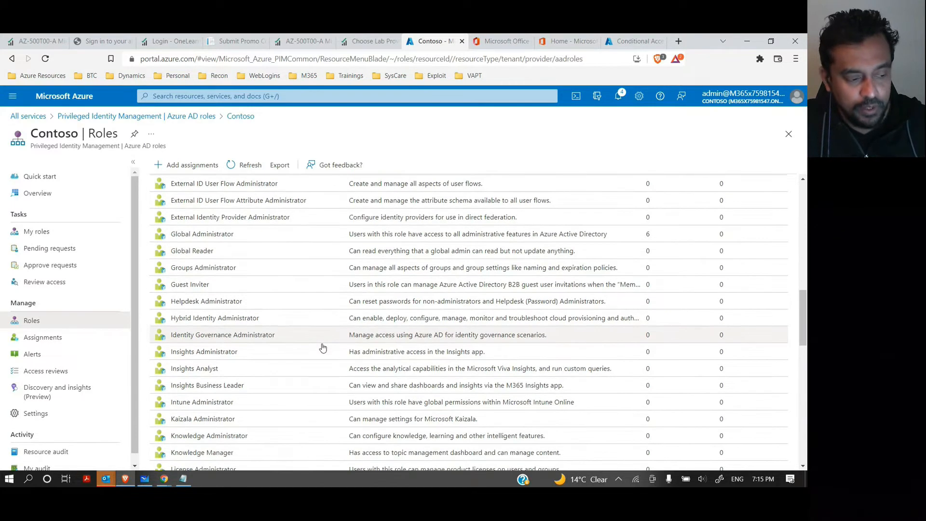
pyautogui.click(225, 235)
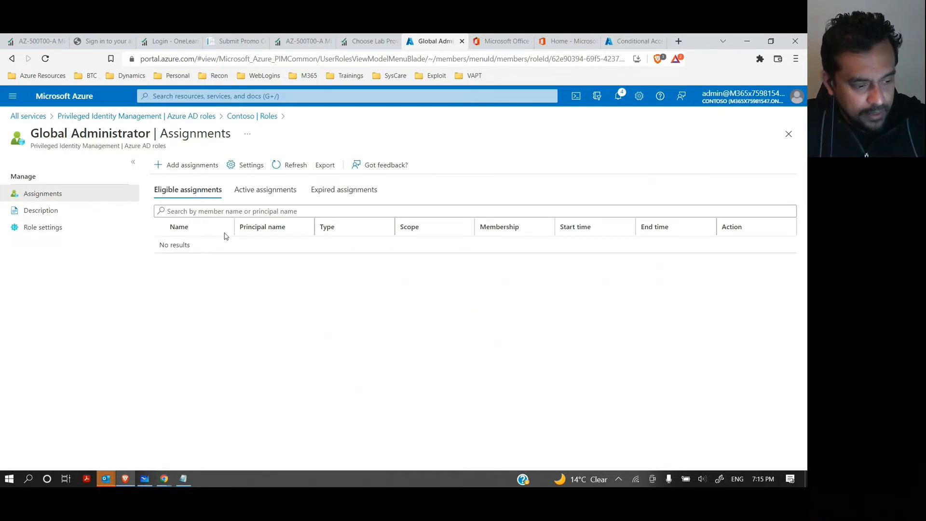
pyautogui.click(187, 166)
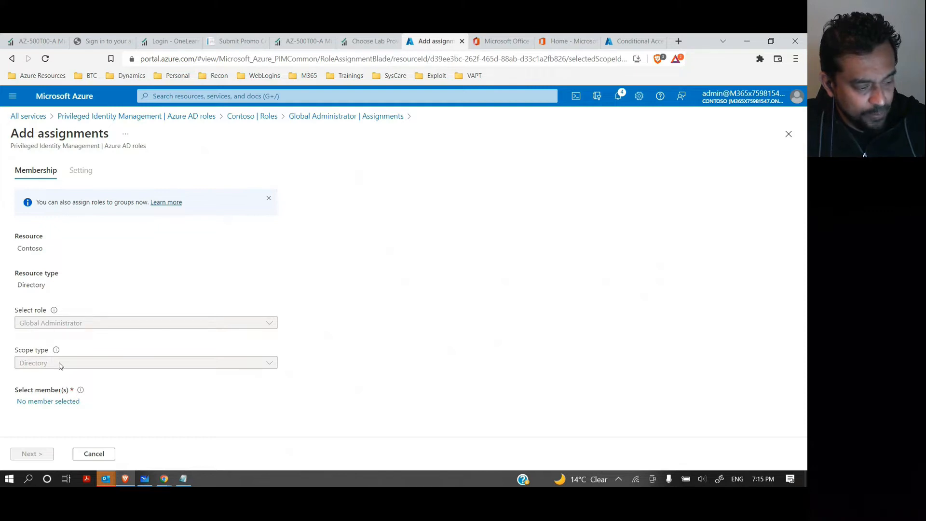
pyautogui.click(57, 403)
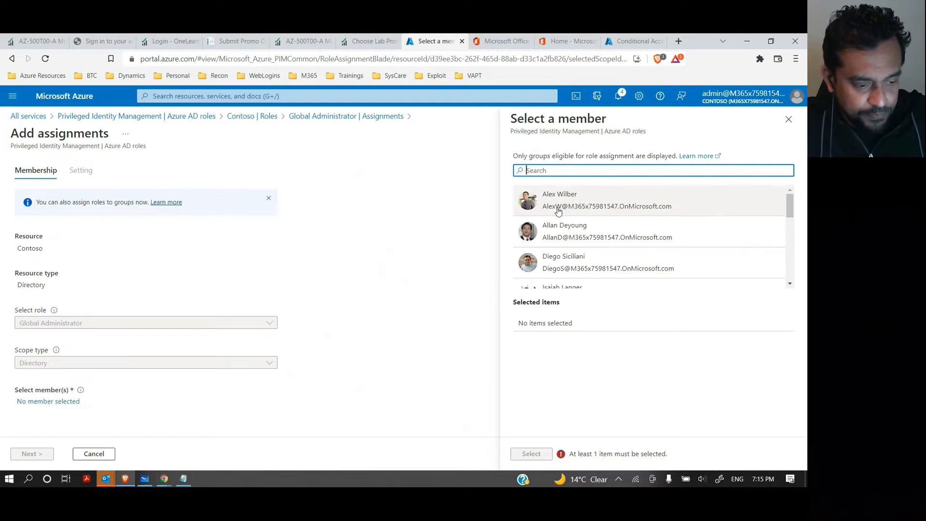
pyautogui.click(558, 206)
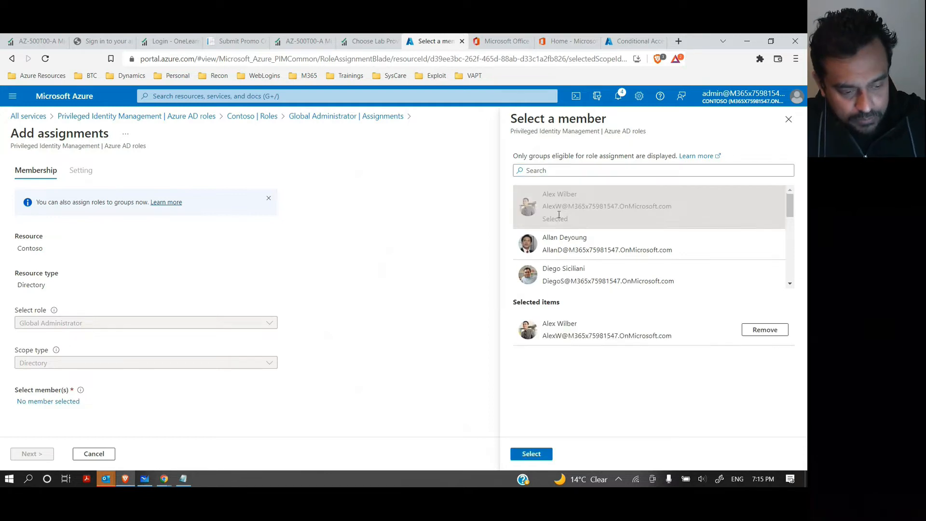
pyautogui.click(539, 456)
pyautogui.scroll(-2, 160, 415)
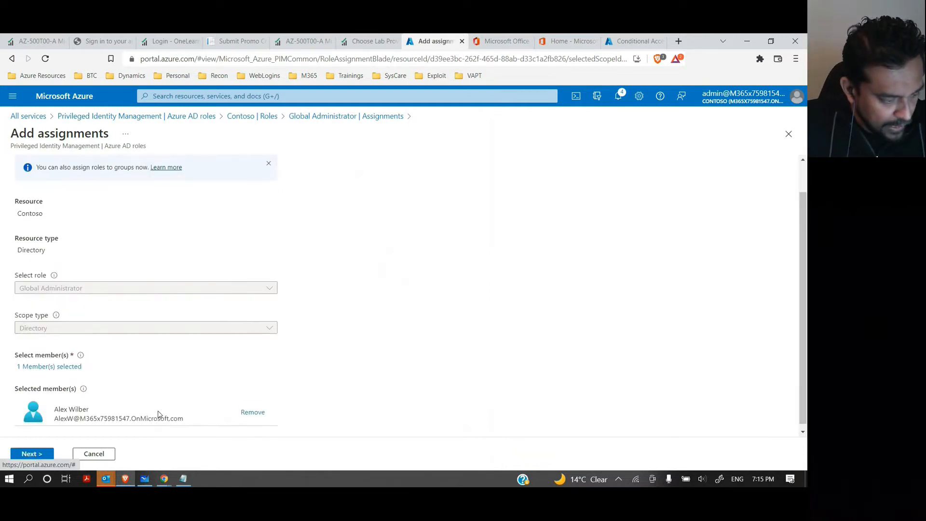
pyautogui.click(30, 456)
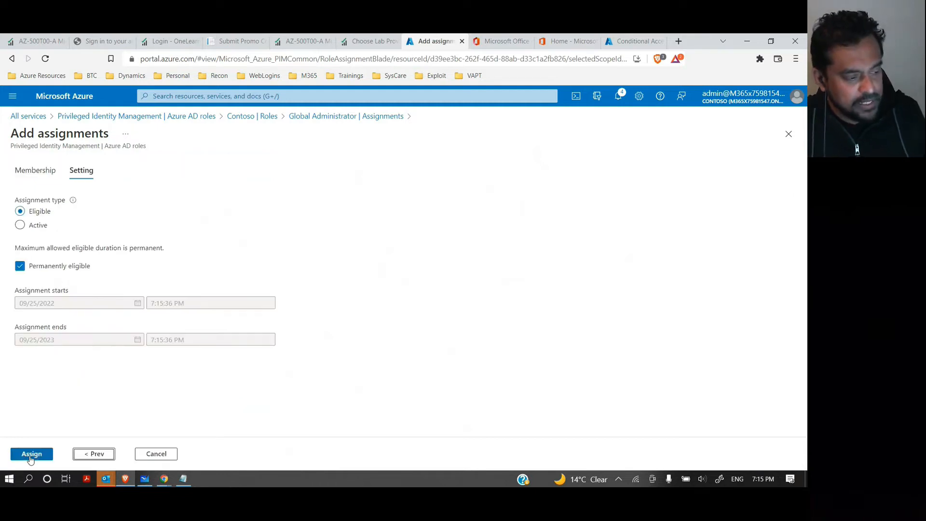
# - Try the Active assignment type with permanent assignment off, then restore the permanent option and the Eligible type
pyautogui.scroll(5, 16, 232)
pyautogui.scroll(1, 14, 231)
pyautogui.scroll(3, 180, 222)
pyautogui.scroll(-3, 182, 225)
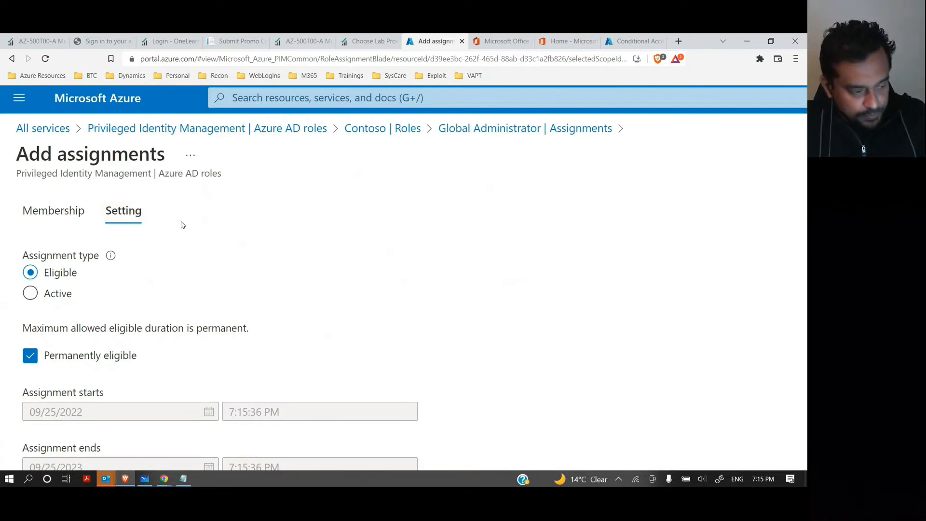
pyautogui.click(68, 295)
pyautogui.scroll(-3, 157, 315)
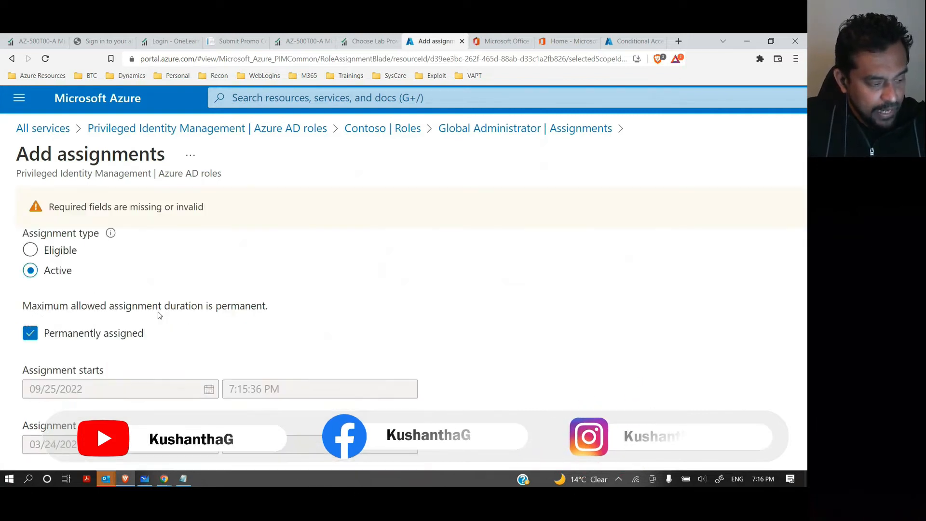
pyautogui.click(30, 279)
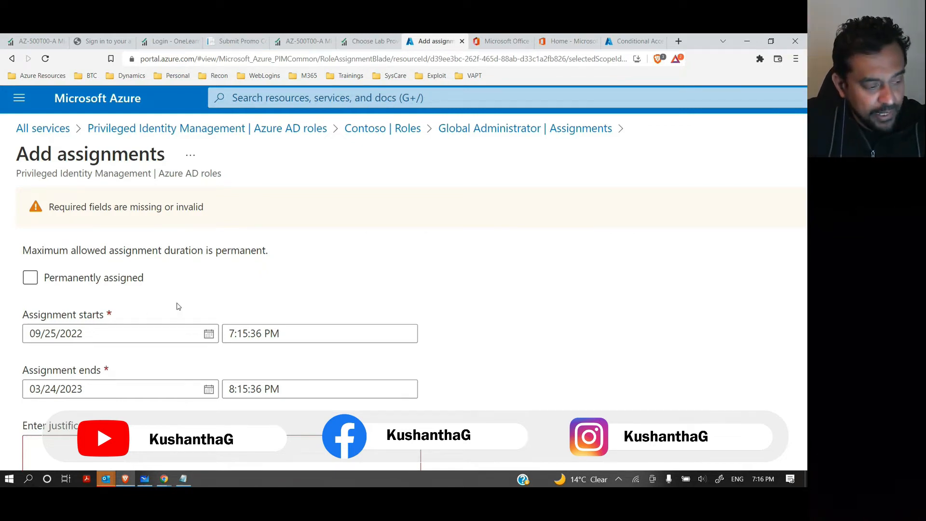
pyautogui.scroll(3, 174, 305)
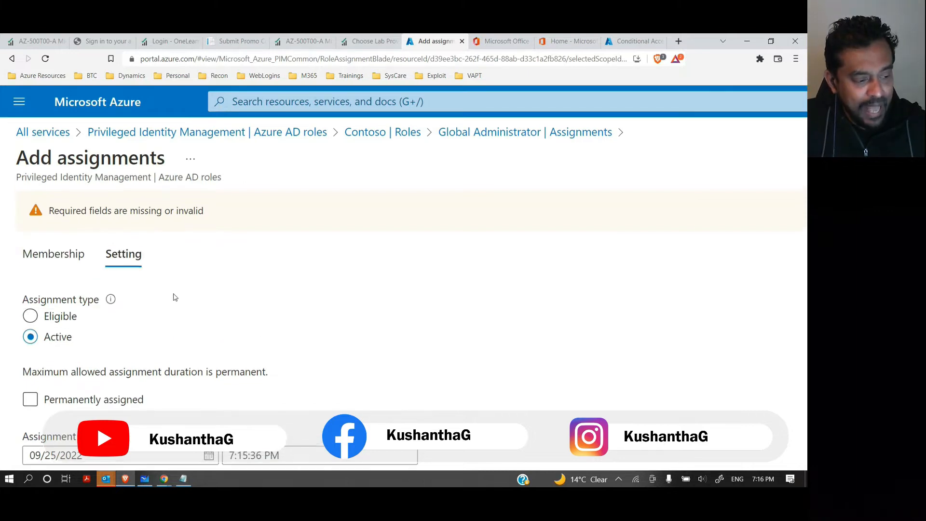
pyautogui.scroll(-2, 175, 297)
pyautogui.scroll(-3, 175, 294)
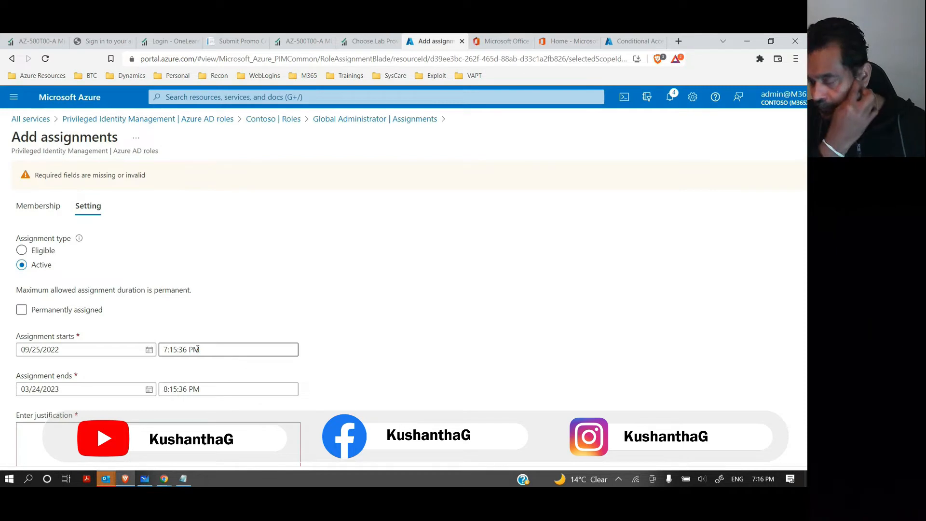
pyautogui.click(73, 434)
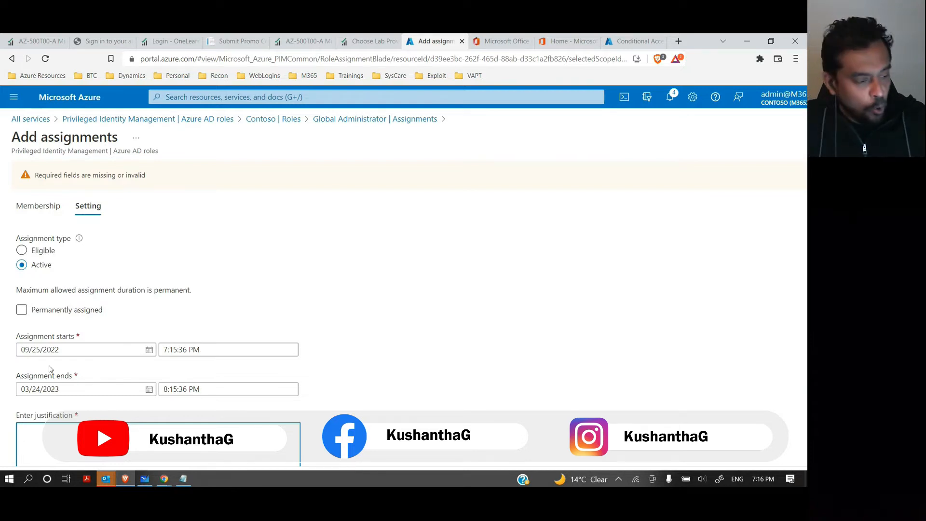
pyautogui.click(23, 311)
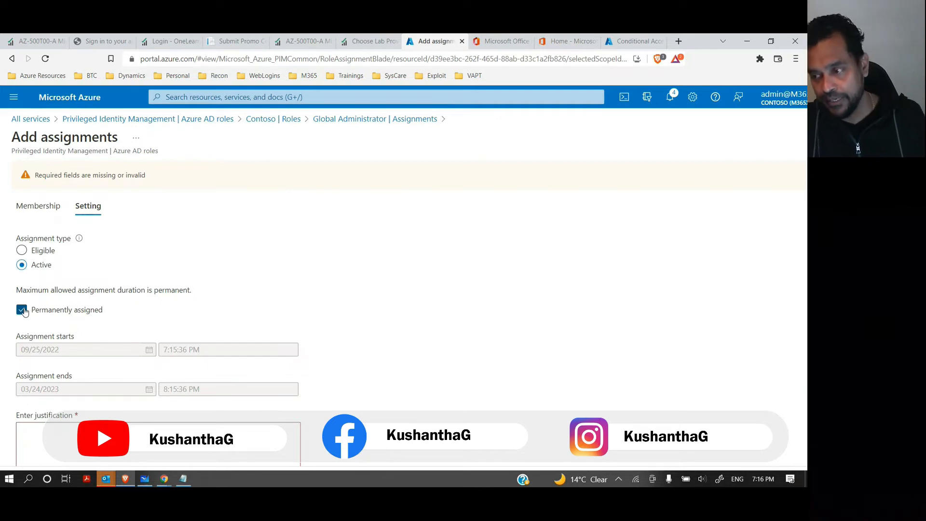
pyautogui.click(22, 251)
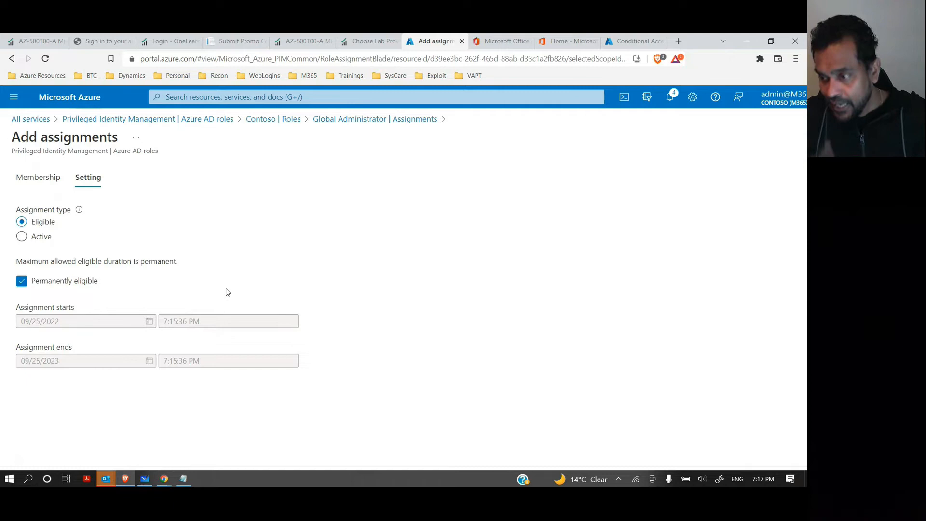
# - Assign the Global Administrator role to the selected user as permanently eligible
pyautogui.scroll(-1, 233, 318)
pyautogui.scroll(1, 233, 317)
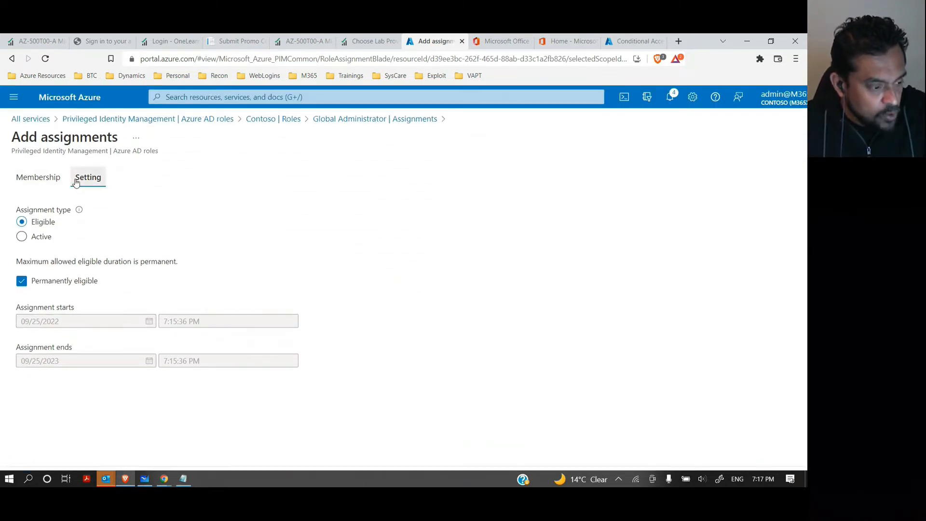
pyautogui.scroll(-1, 107, 243)
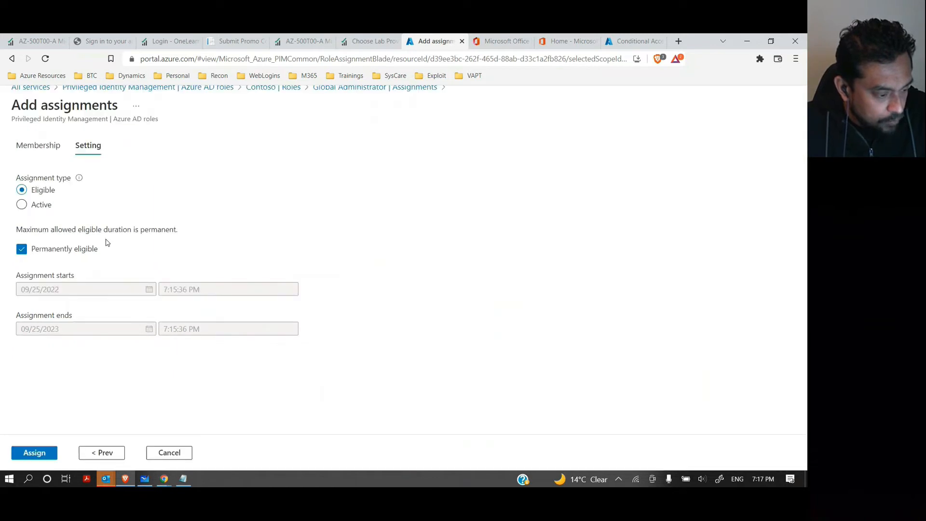
pyautogui.click(32, 454)
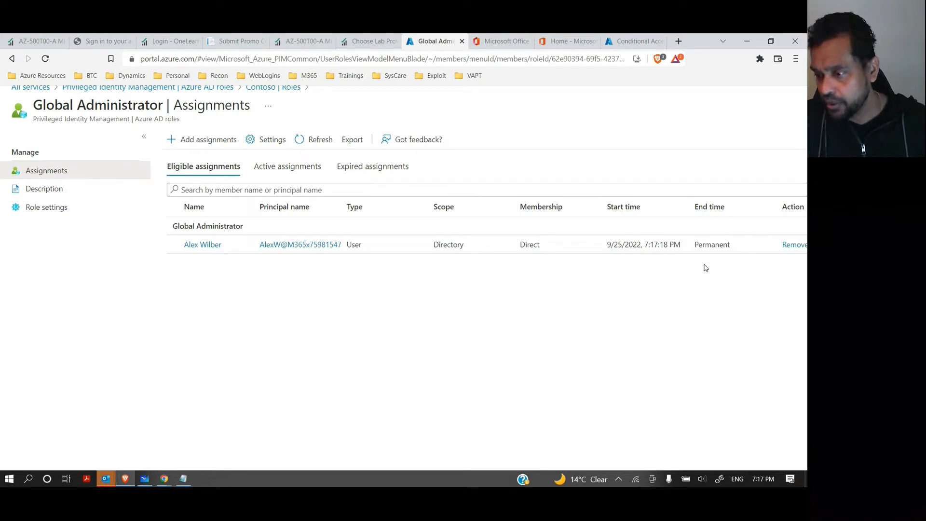
# - Edit the Global Administrator role settings and set the activation maximum duration to 4 hours
pyautogui.click(266, 145)
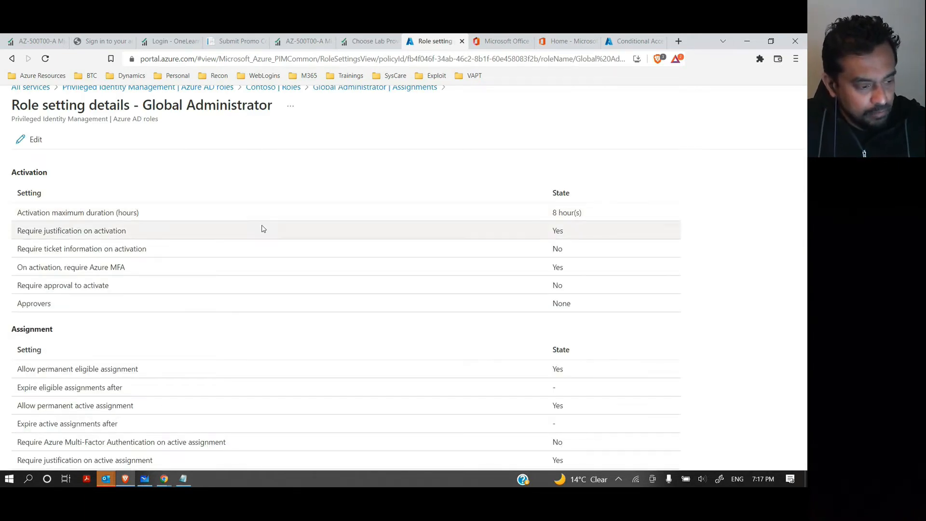
pyautogui.click(30, 142)
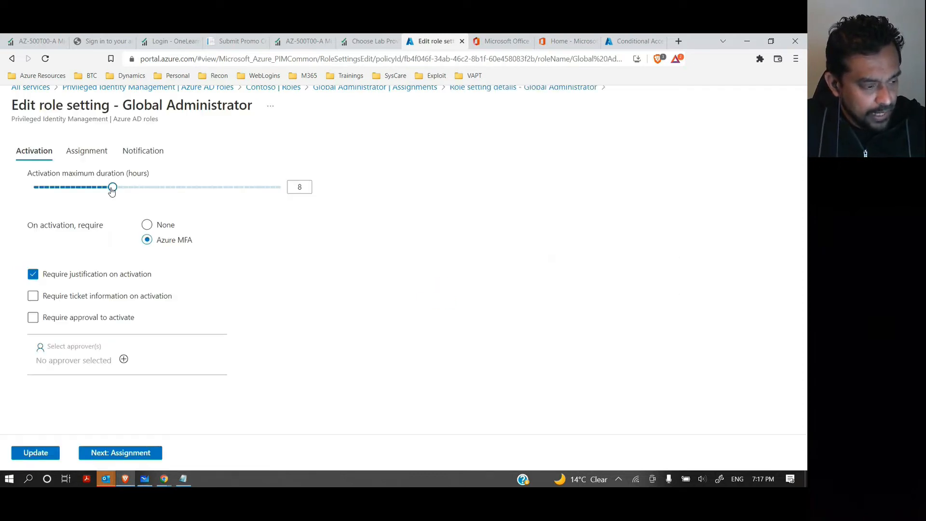
pyautogui.moveTo(111, 188); pyautogui.dragTo(71, 187)
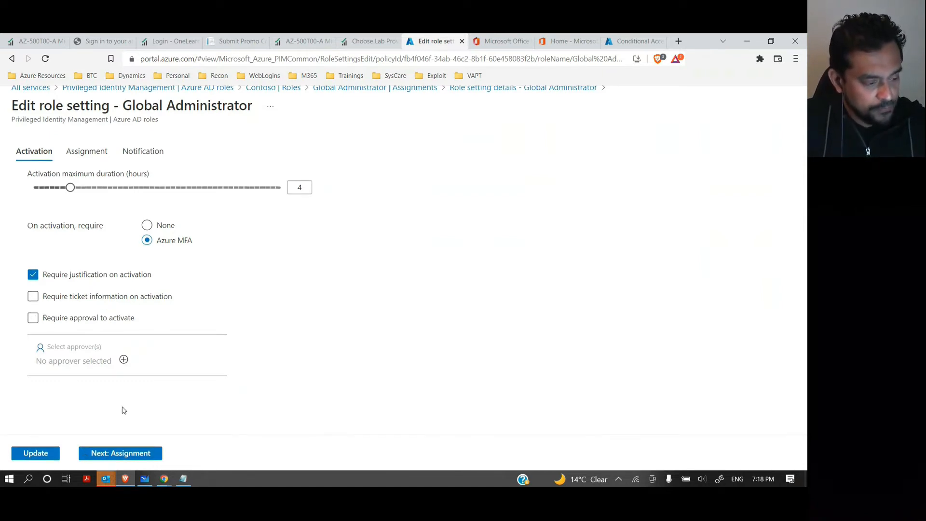
# - Review the role's assignment and notification settings and return to its activation settings
pyautogui.click(110, 460)
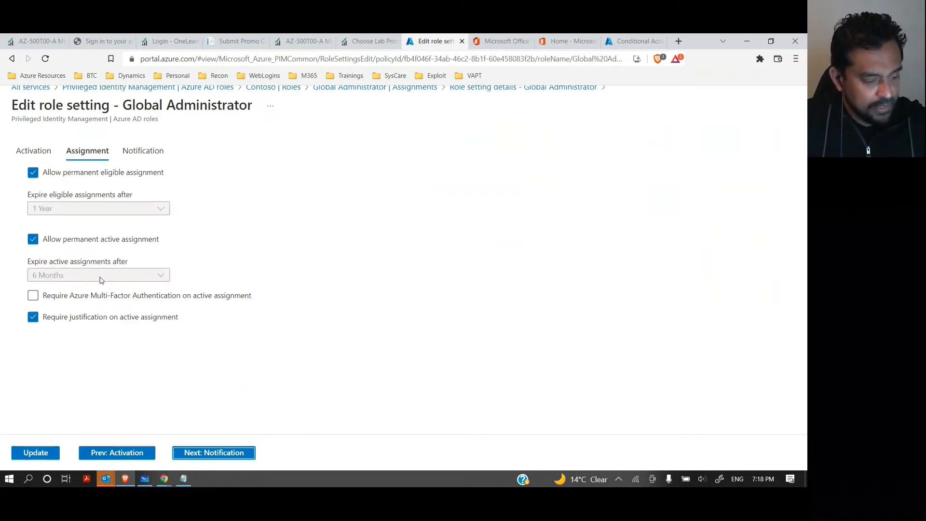
pyautogui.click(143, 151)
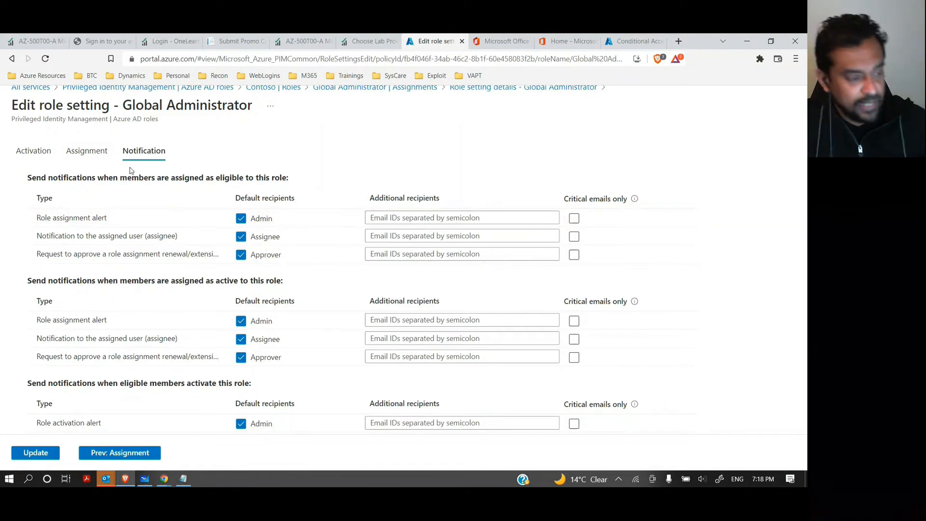
pyautogui.click(31, 151)
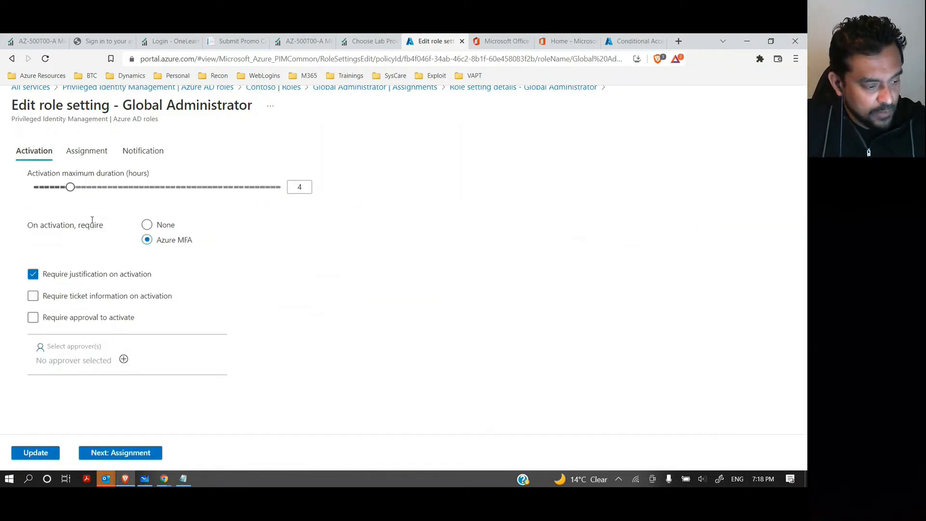
# - Set the activation requirement to None instead of Azure MFA and save the updated Global Administrator role settings
pyautogui.click(153, 232)
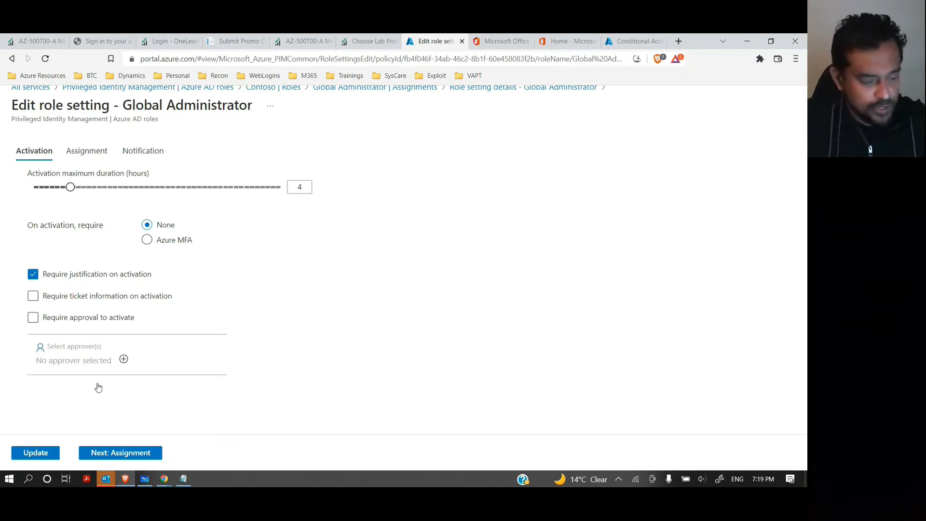
pyautogui.click(111, 455)
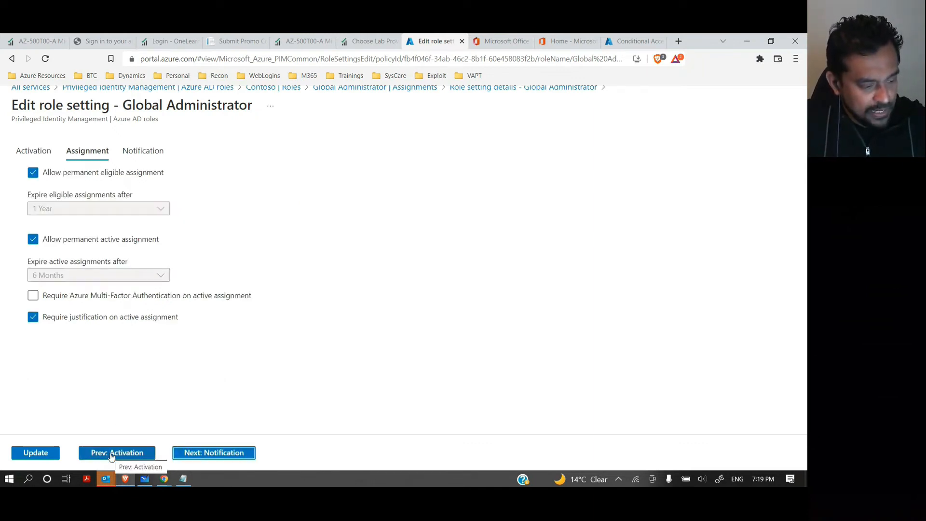
pyautogui.click(203, 454)
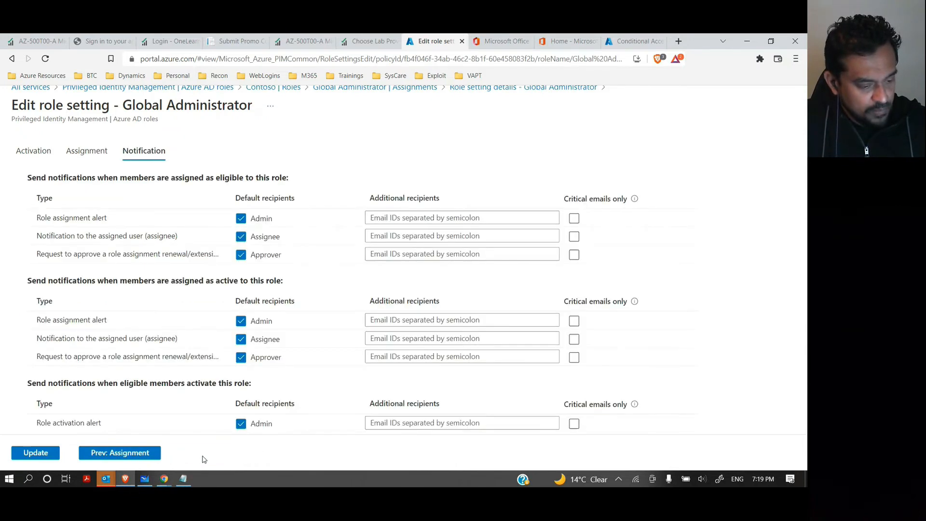
pyautogui.scroll(-1, 166, 403)
pyautogui.click(36, 453)
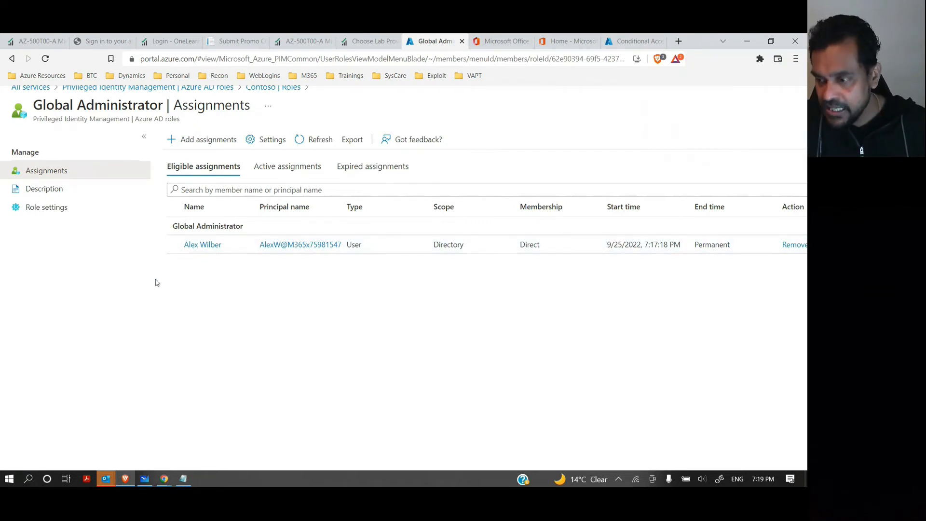
# - Open portal.azure.com in a new private browser window and submit the test user's sign-in address
pyautogui.click(796, 59)
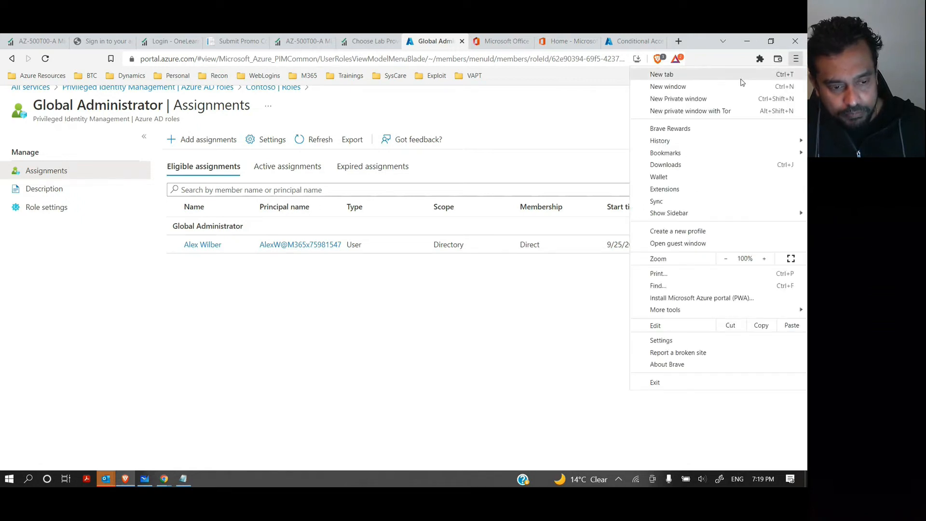
pyautogui.click(702, 97)
pyautogui.write('portal.azure.com')
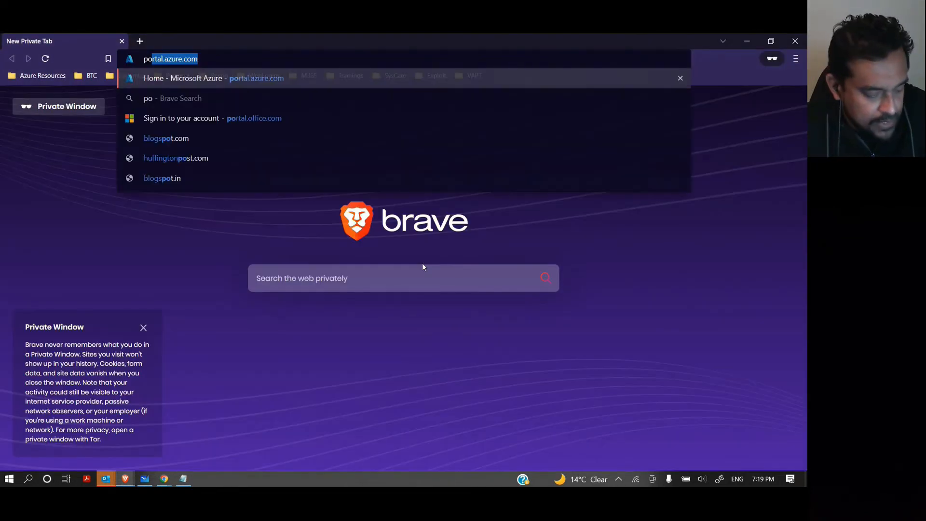
pyautogui.press('Return')
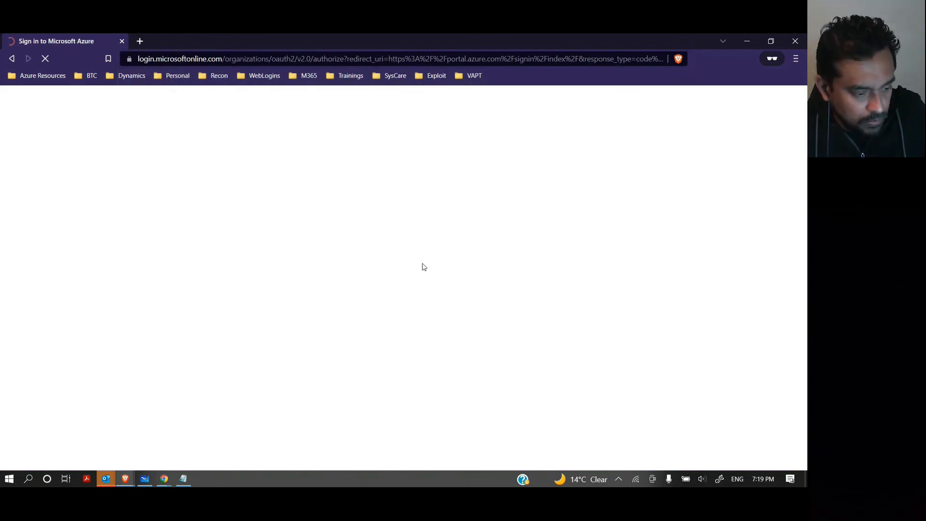
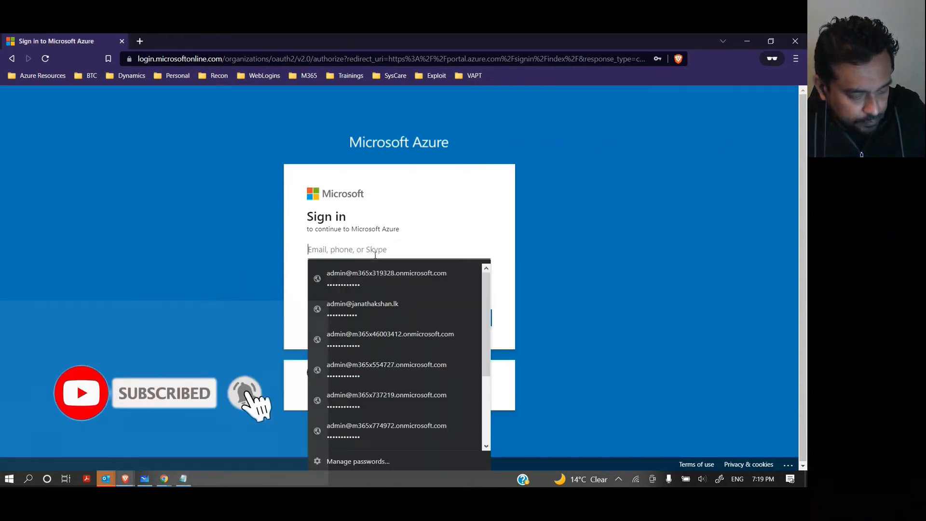
pyautogui.hotkey('ctrl', 'v')
pyautogui.click(459, 319)
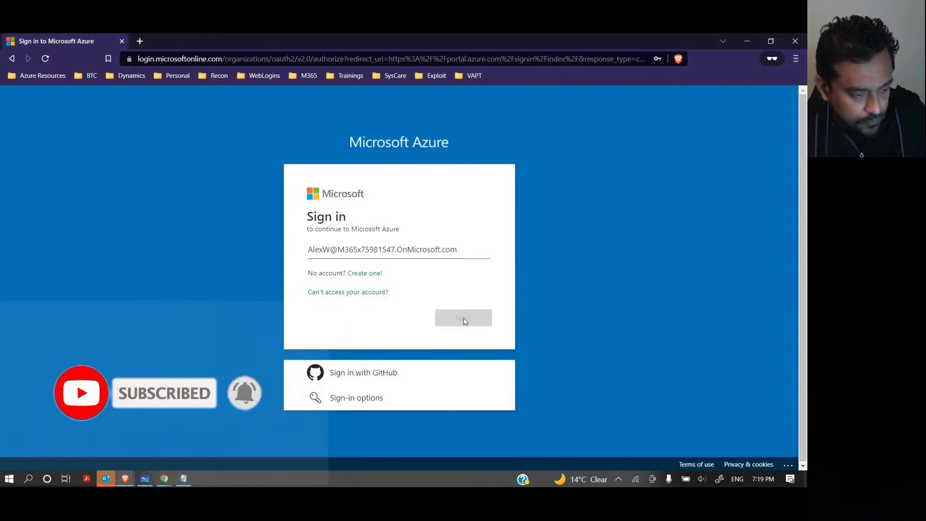
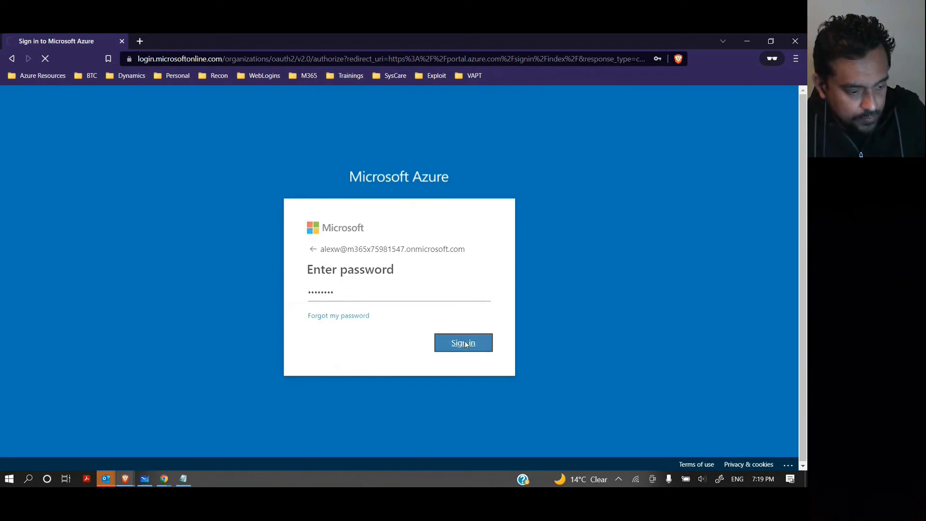
# - Sign in with the test user's current password, then set and confirm a new account password
pyautogui.click(340, 294)
pyautogui.hotkey('ctrl', 'v')
pyautogui.click(332, 327)
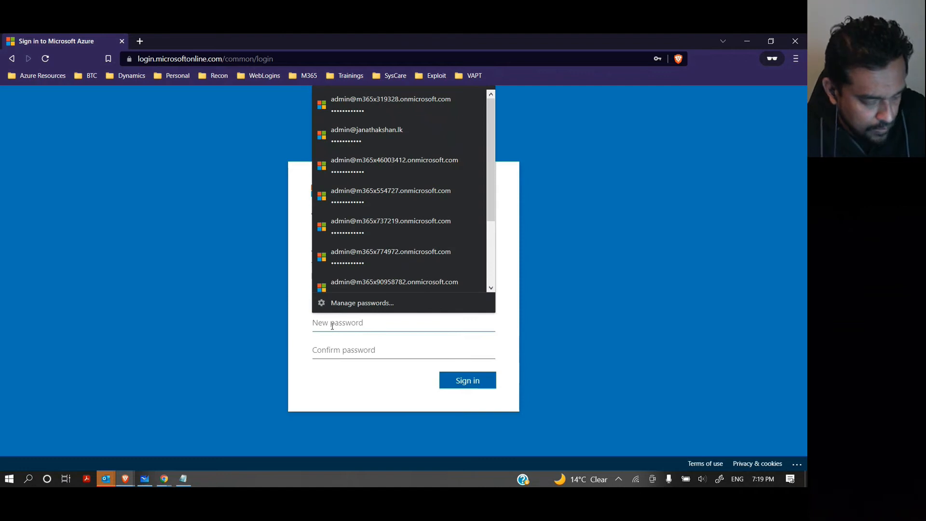
pyautogui.write('•••••••••')
pyautogui.press('Tab')
pyautogui.write('•••••••••••')
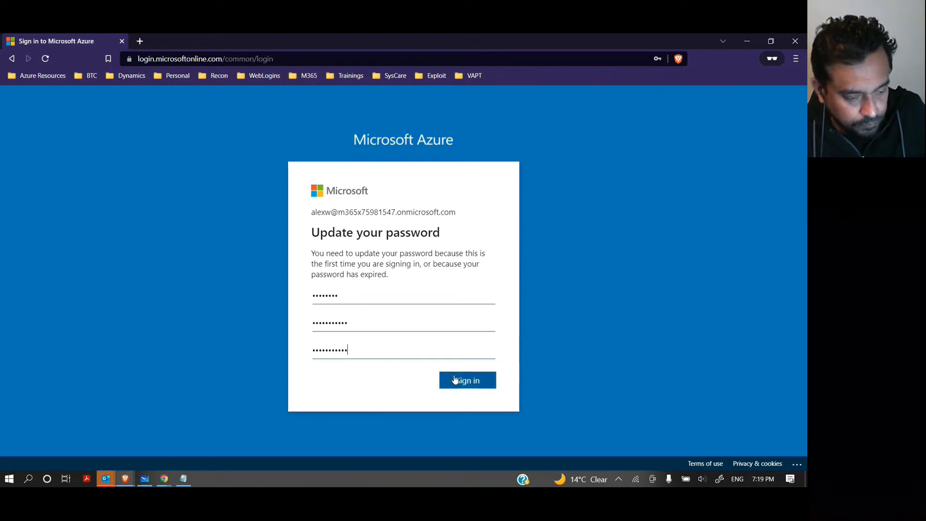
pyautogui.click(463, 385)
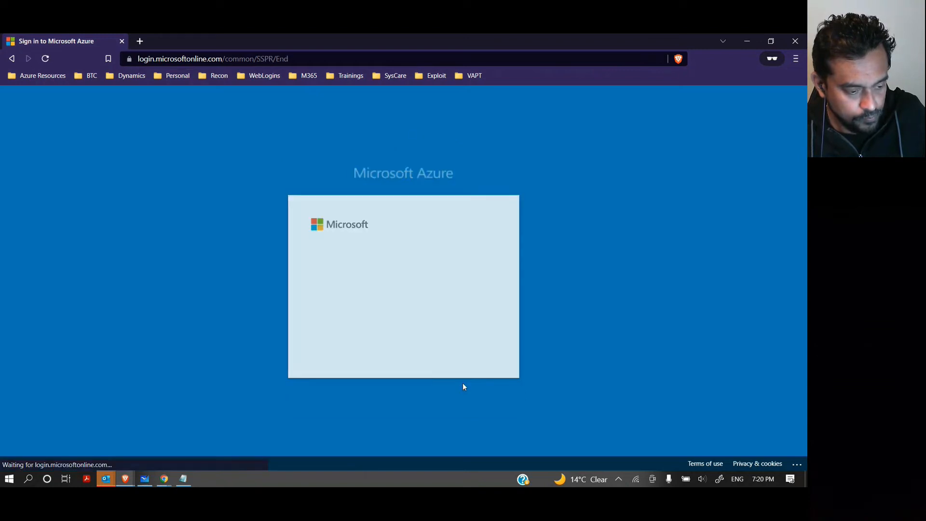
pyautogui.click(478, 354)
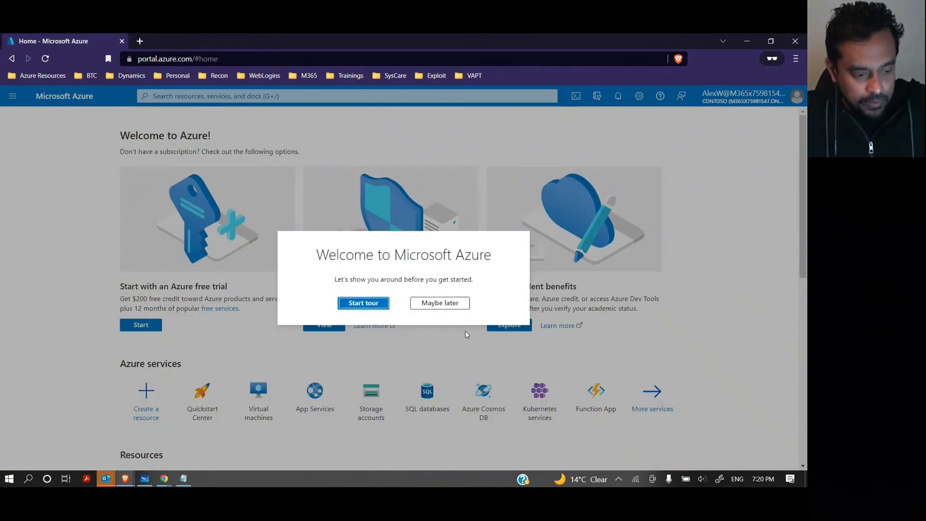
# - Dismiss the welcome tour and open Azure Active Directory for the Contoso tenant
pyautogui.click(440, 302)
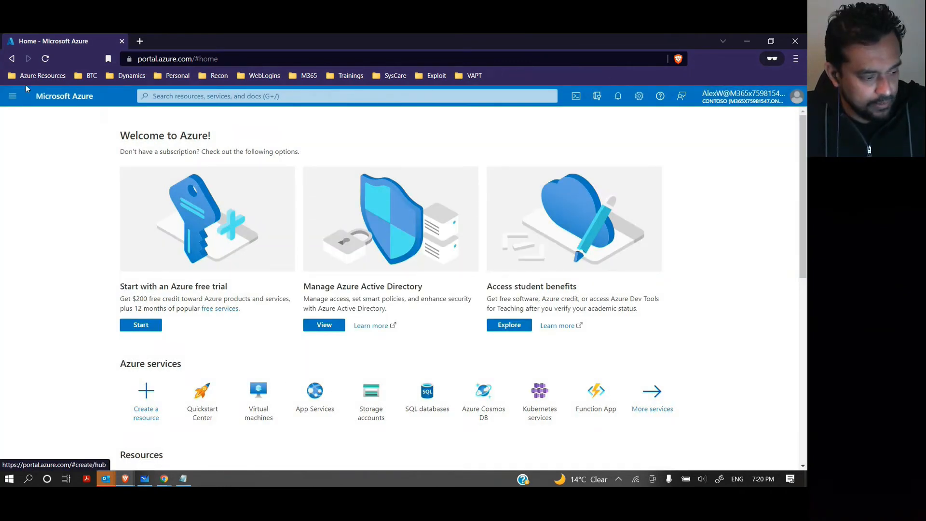
pyautogui.click(13, 96)
pyautogui.scroll(5, 742, 93)
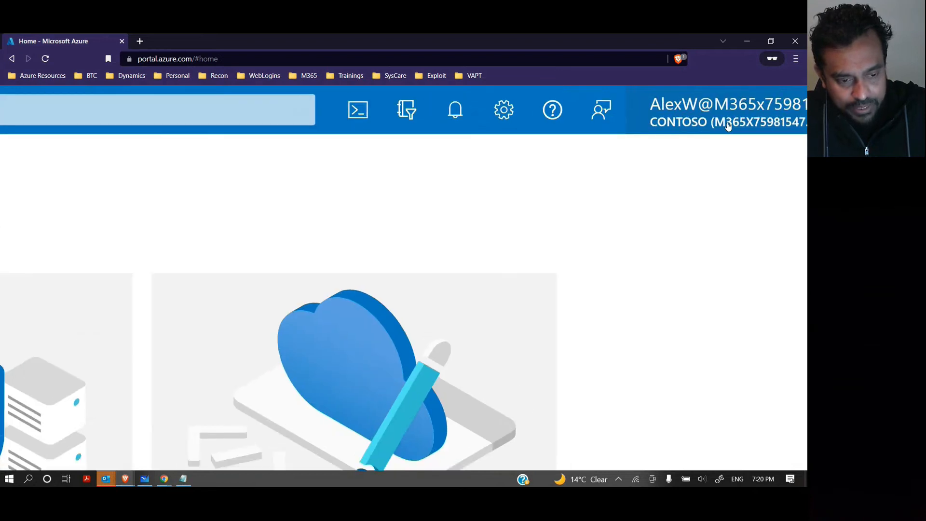
pyautogui.scroll(-5, 728, 126)
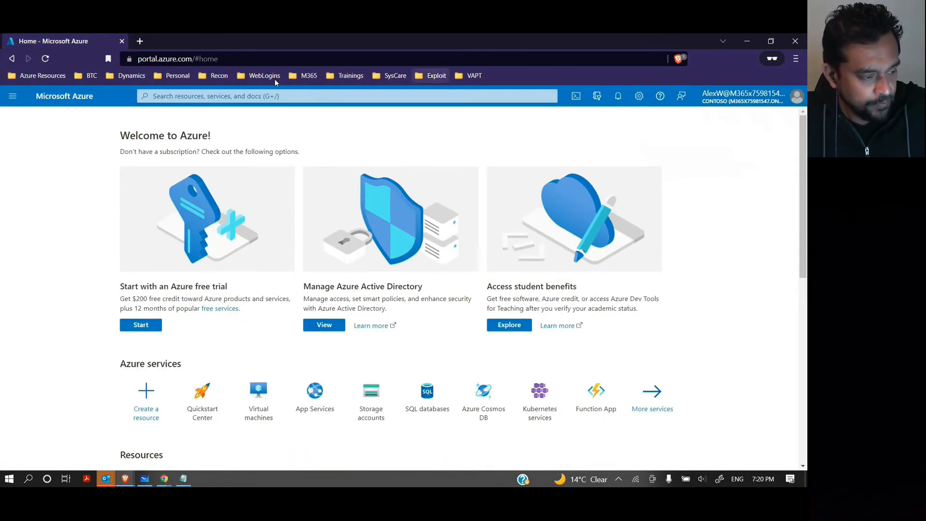
pyautogui.click(12, 96)
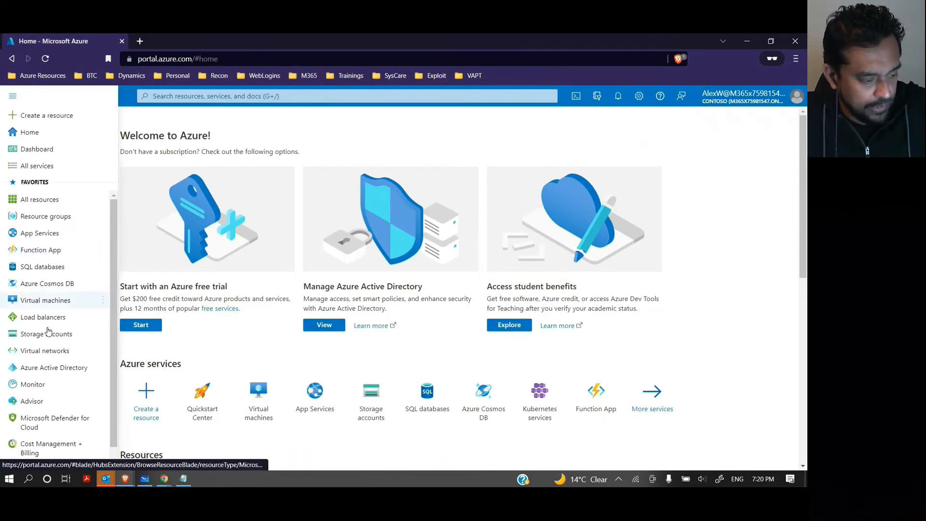
pyautogui.click(48, 368)
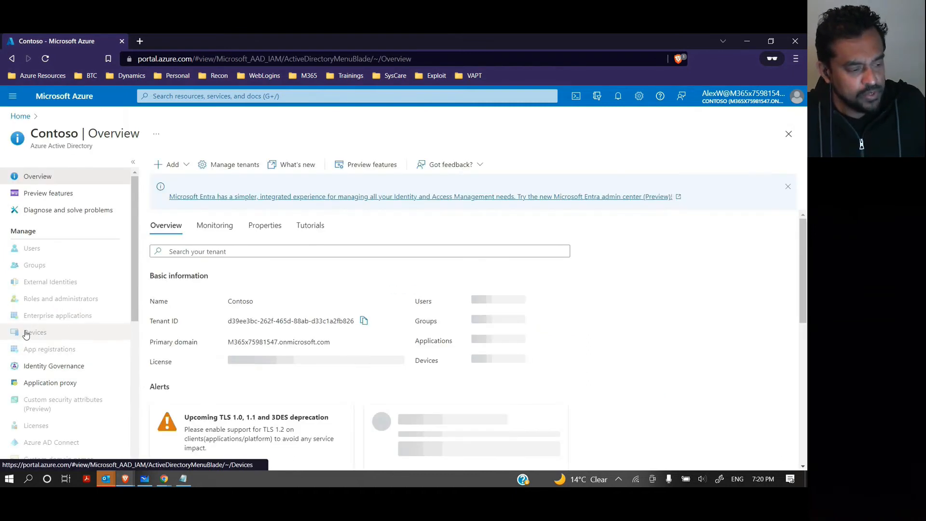
# - Examine which Azure Active Directory management and monitoring areas are available to the test user
pyautogui.scroll(5, 27, 334)
pyautogui.scroll(1, 100, 246)
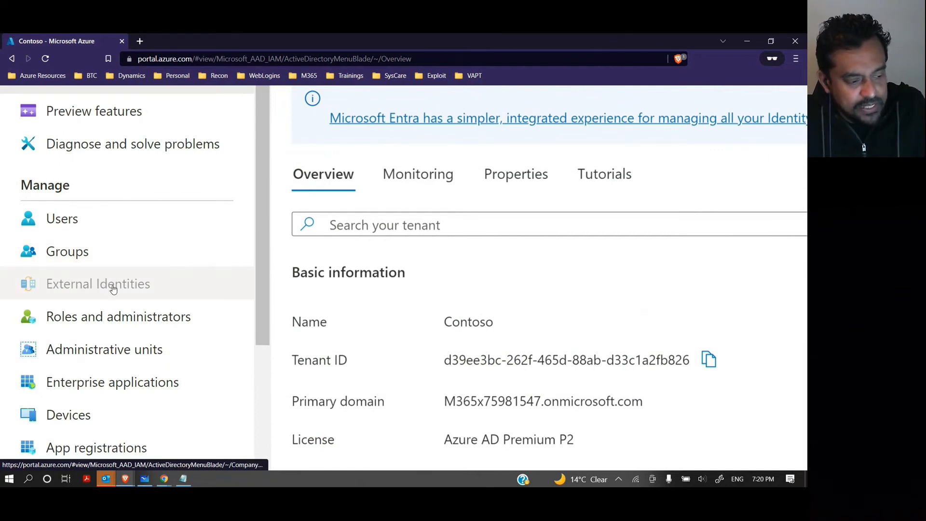
pyautogui.scroll(-5, 145, 302)
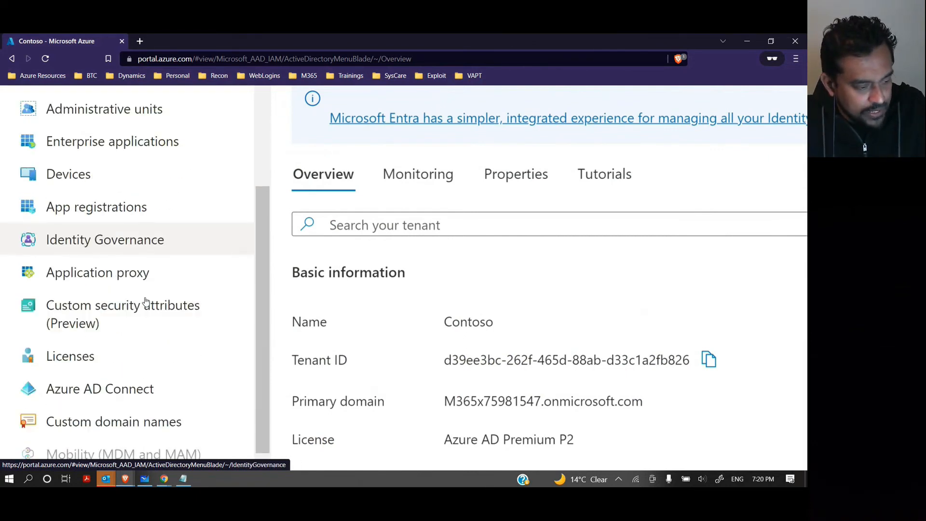
pyautogui.scroll(-3, 145, 302)
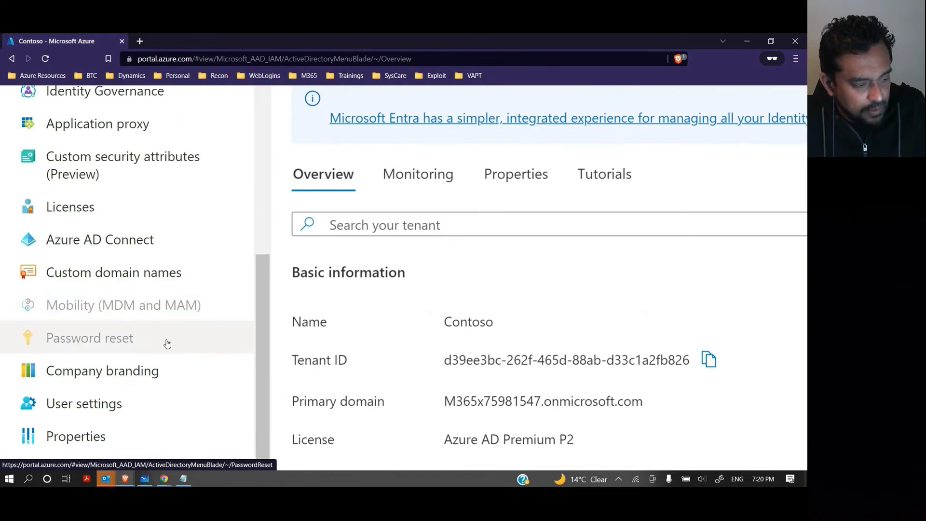
pyautogui.scroll(-5, 167, 342)
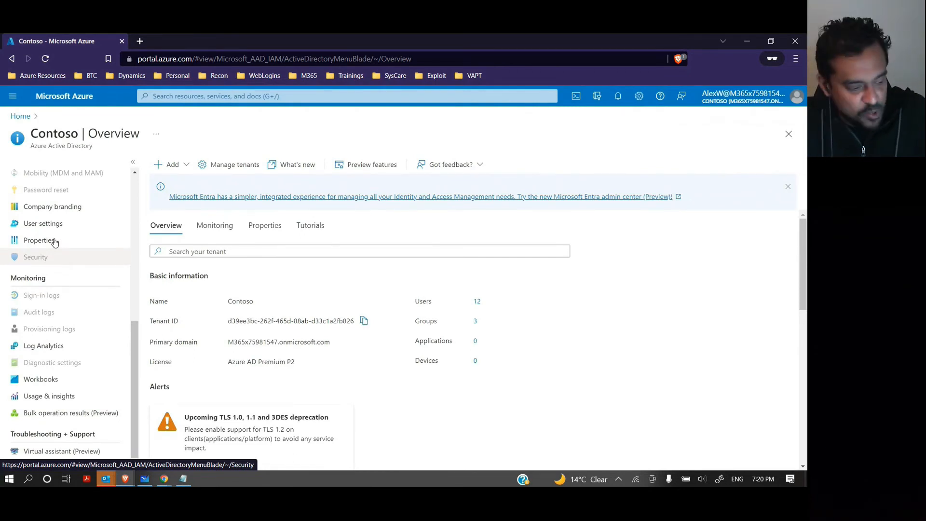
pyautogui.scroll(3, 69, 280)
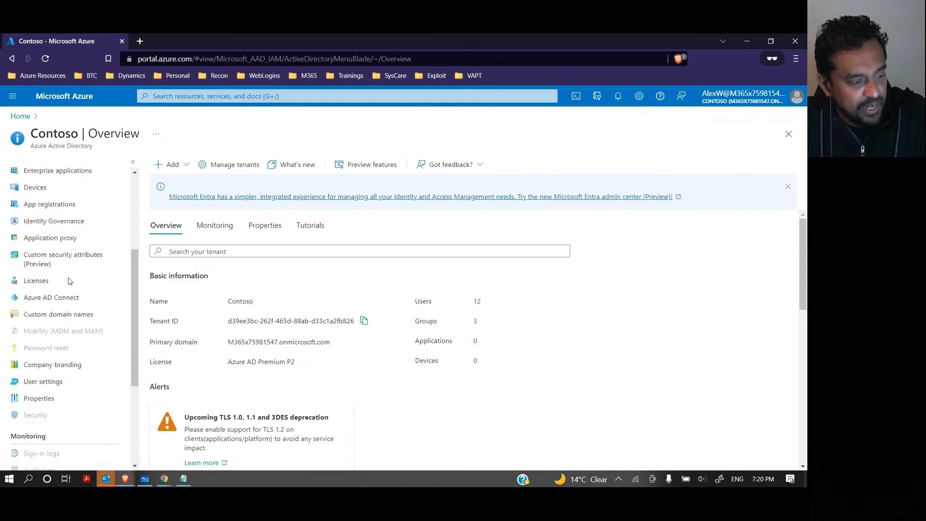
pyautogui.scroll(3, 68, 280)
# - Open Roles and administrators and check the signed-in user's own role
pyautogui.click(62, 267)
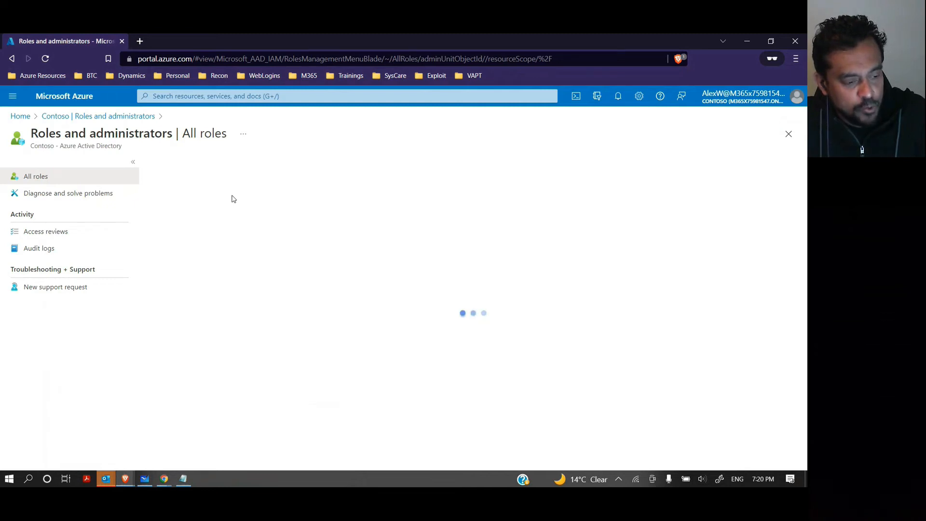
pyautogui.scroll(5, 189, 208)
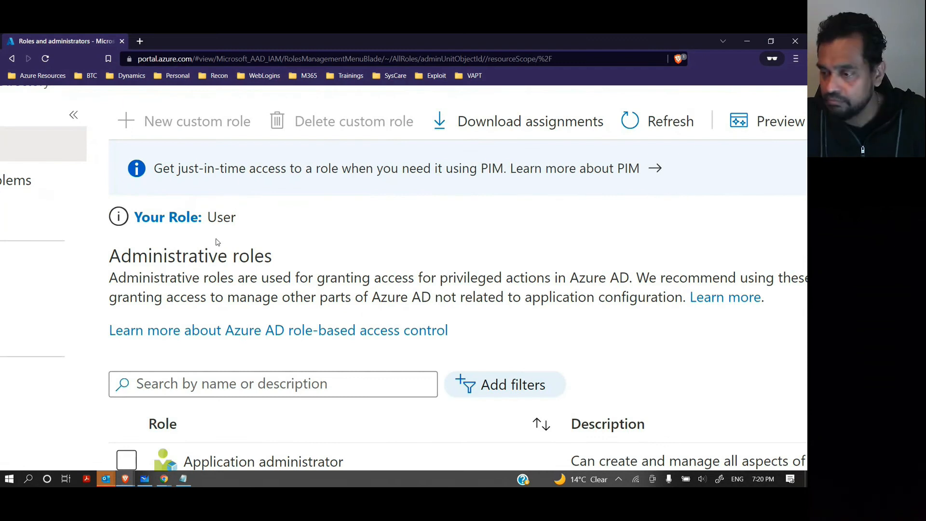
pyautogui.scroll(-1, 217, 242)
pyautogui.scroll(-4, 218, 243)
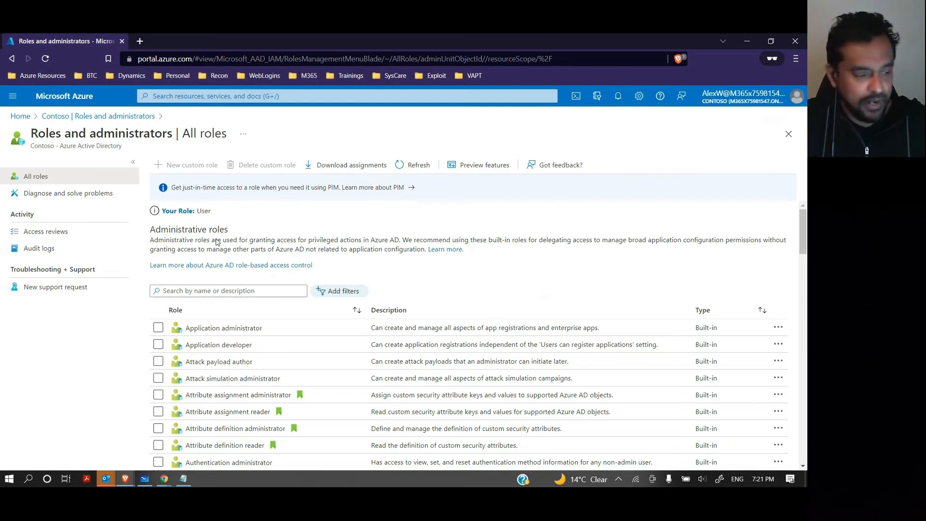
# - Find and open Azure AD Privileged Identity Management and view the user's own eligible Azure AD role assignments
pyautogui.click(166, 98)
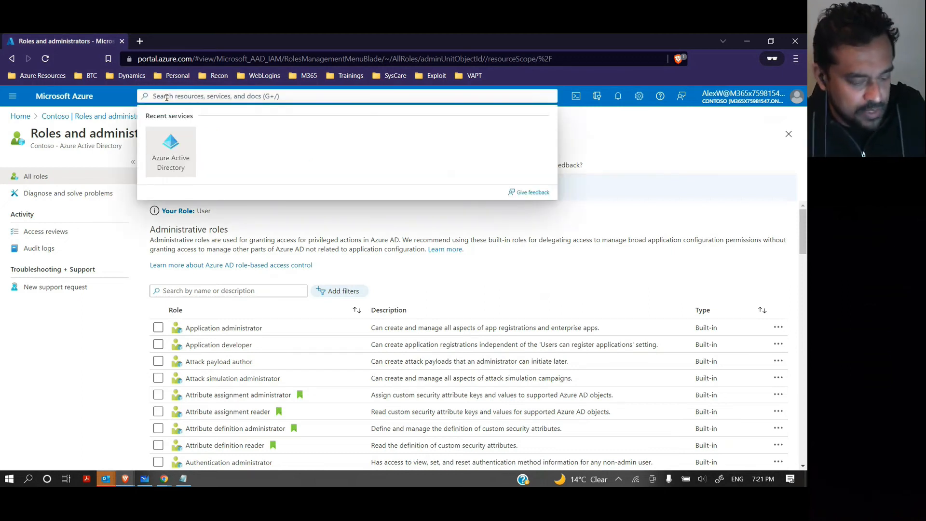
pyautogui.write('previ')
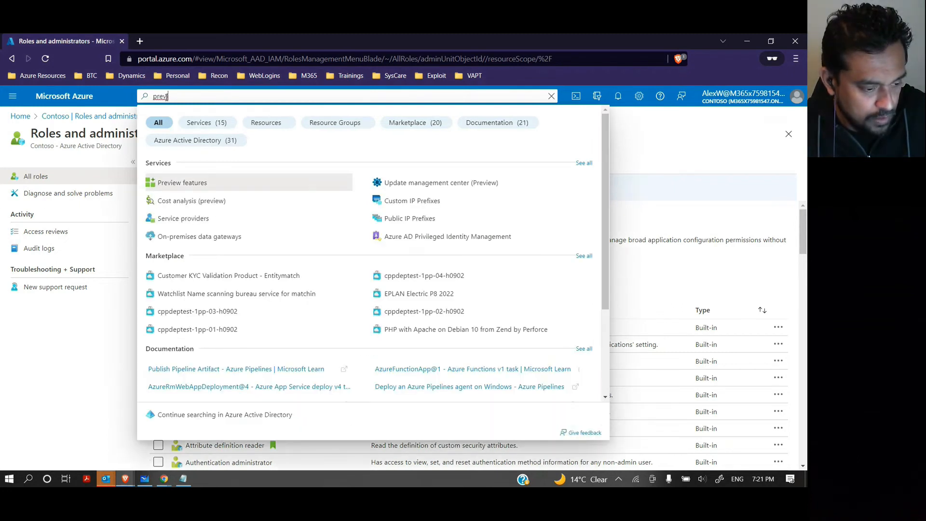
pyautogui.click(443, 236)
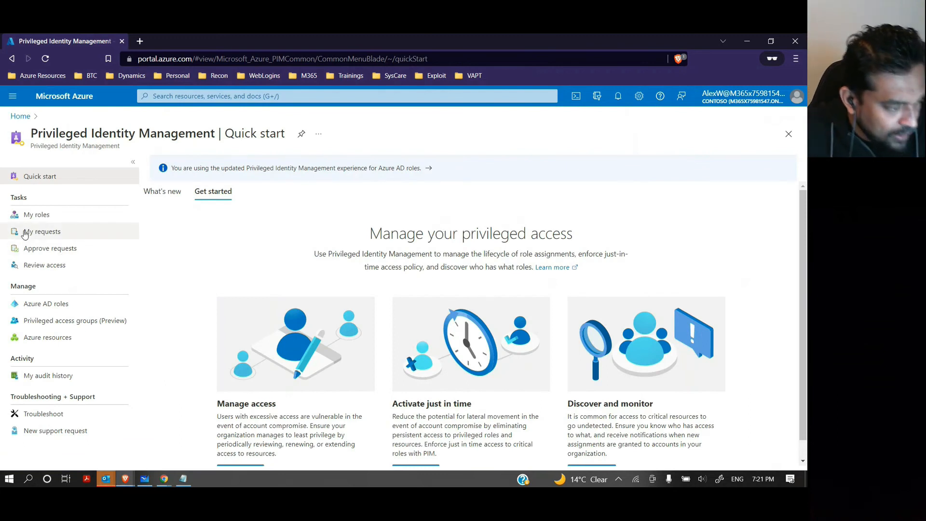
pyautogui.click(25, 214)
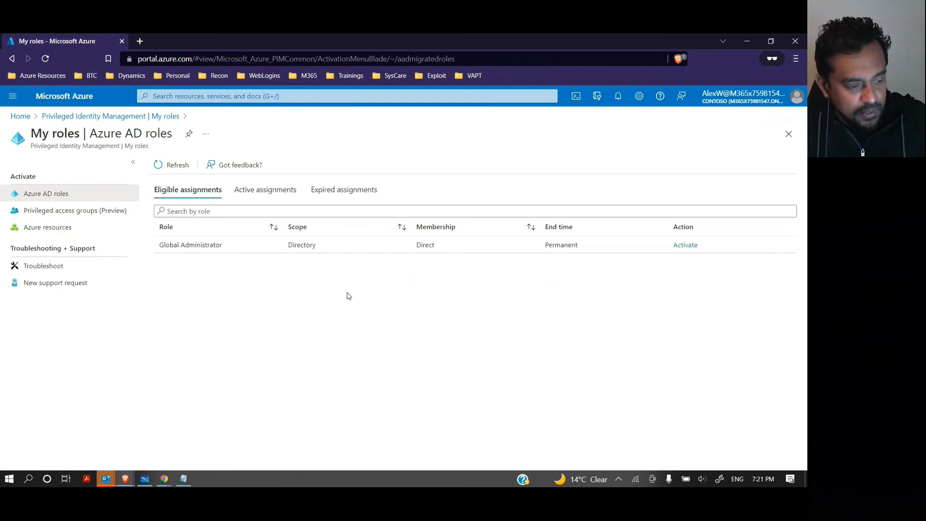
pyautogui.scroll(5, 347, 294)
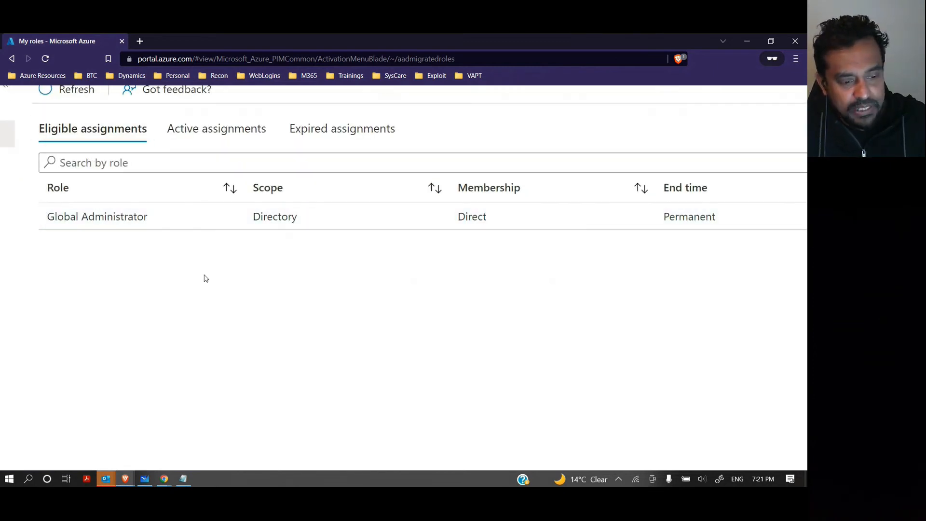
pyautogui.scroll(-5, 205, 278)
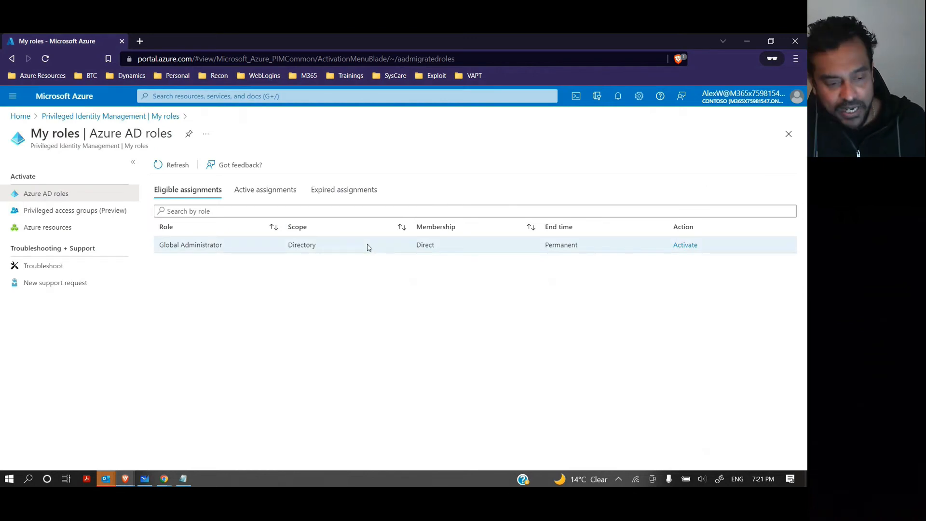
# - Start activating the eligible Global Administrator role, set the duration to 1 hour, and try submitting it without a reason
pyautogui.click(678, 247)
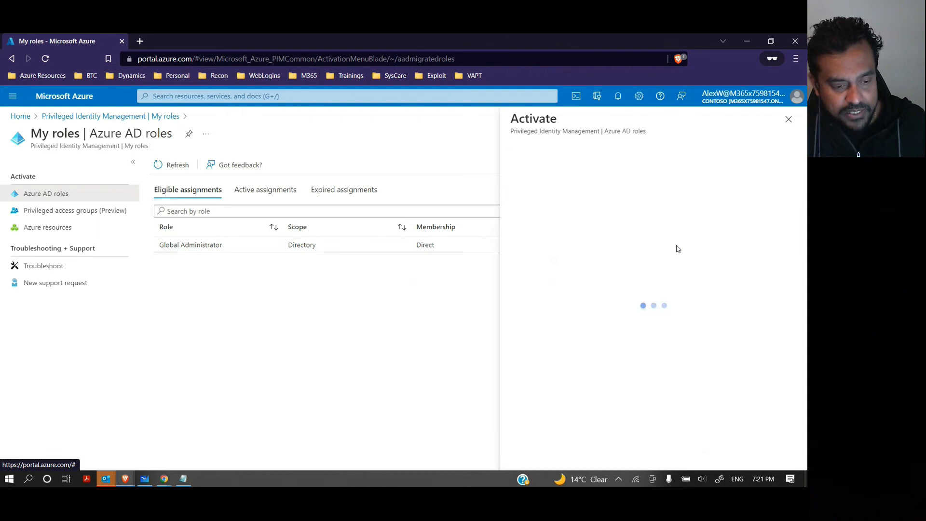
pyautogui.scroll(2, 626, 242)
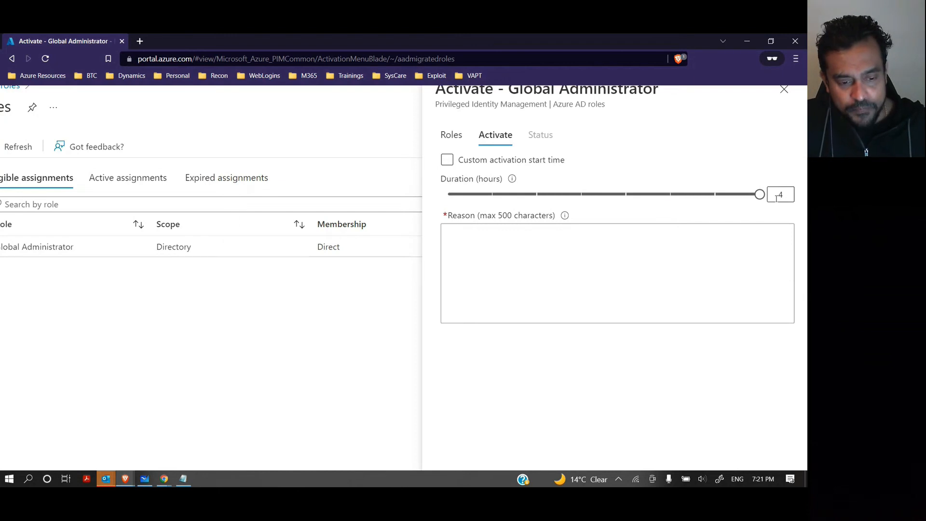
pyautogui.moveTo(760, 194); pyautogui.dragTo(498, 201)
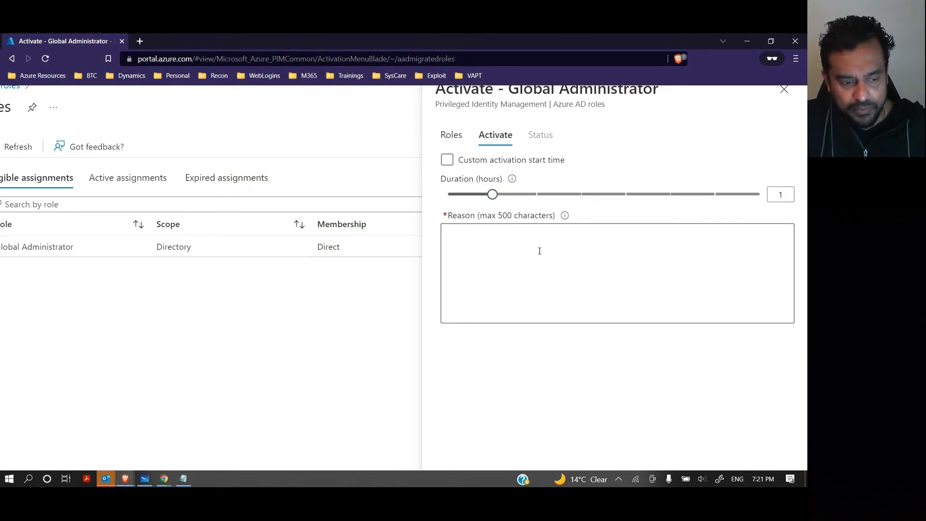
pyautogui.scroll(-1, 516, 266)
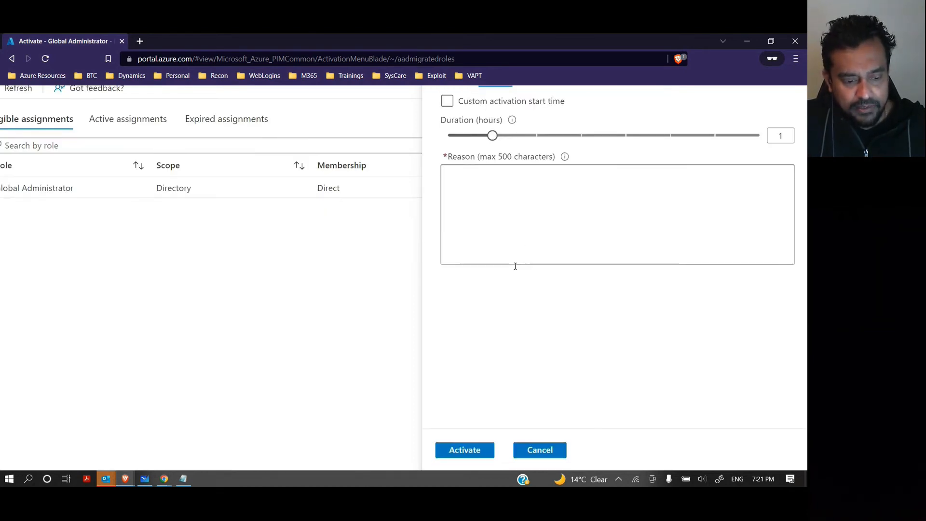
pyautogui.click(461, 450)
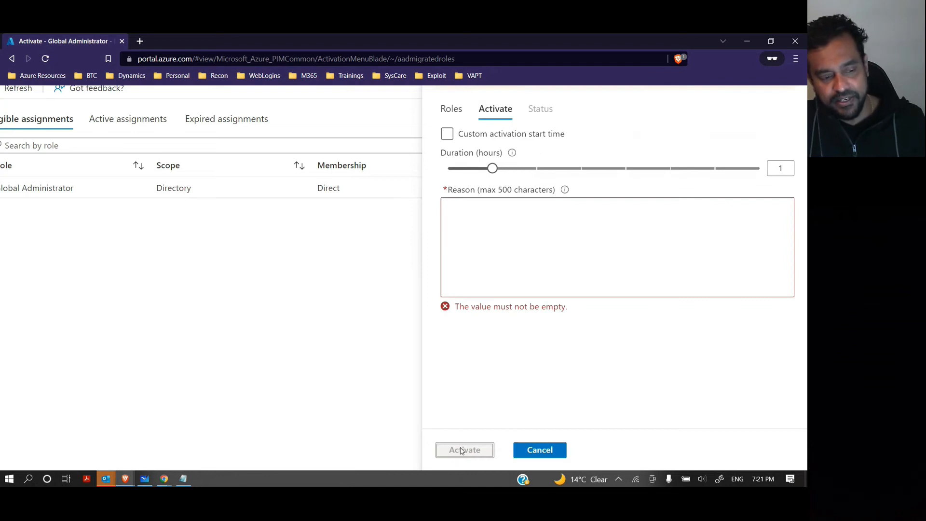
# - Enter "to perform GA task" as the reason for the Global Administrator activation
pyautogui.scroll(-3, 527, 397)
pyautogui.click(552, 274)
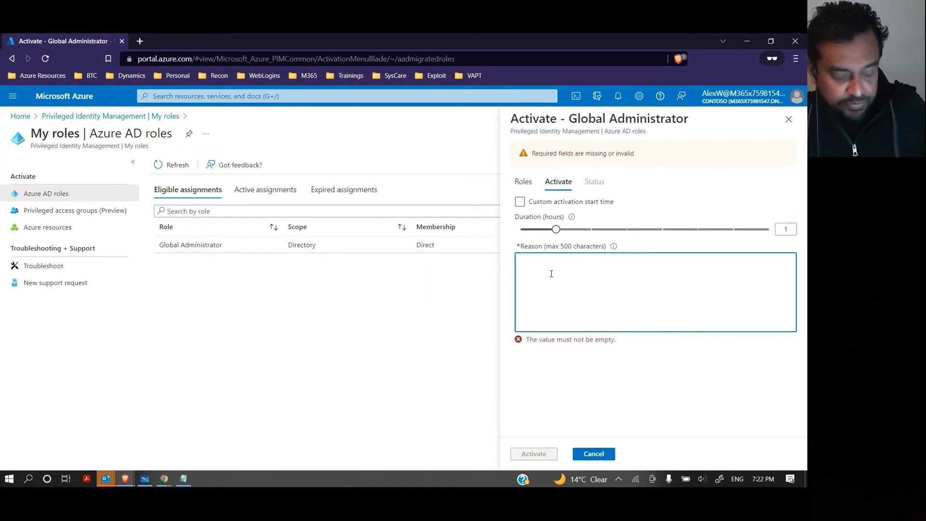
pyautogui.write('TO per')
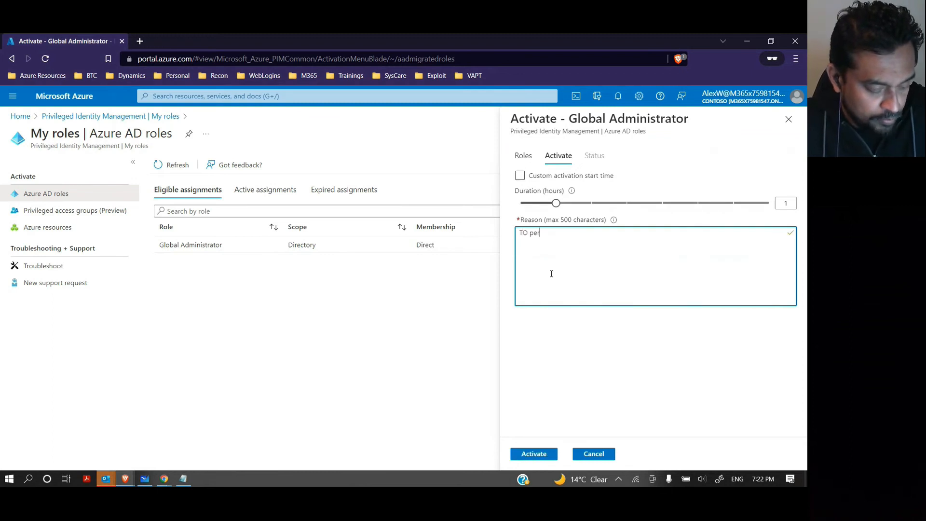
pyautogui.write('form Adfmin')
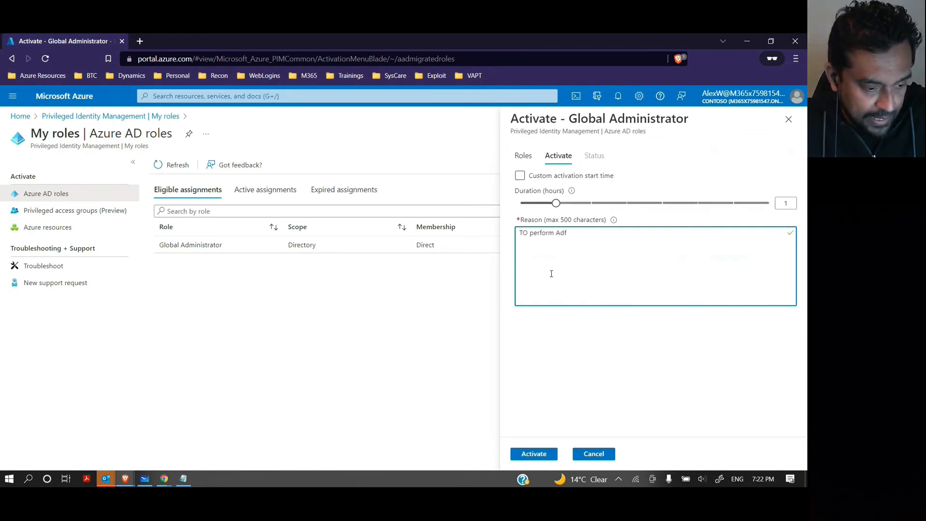
pyautogui.press('BackSpace')
pyautogui.press('BackSpace')
pyautogui.press('BackSpace')
pyautogui.press('BackSpace')
pyautogui.press('BackSpace')
pyautogui.press('BackSpace')
pyautogui.press('BackSpace')
pyautogui.press('BackSpace')
pyautogui.press('BackSpace')
pyautogui.press('BackSpace')
pyautogui.press('BackSpace')
pyautogui.press('BackSpace')
pyautogui.write('to')
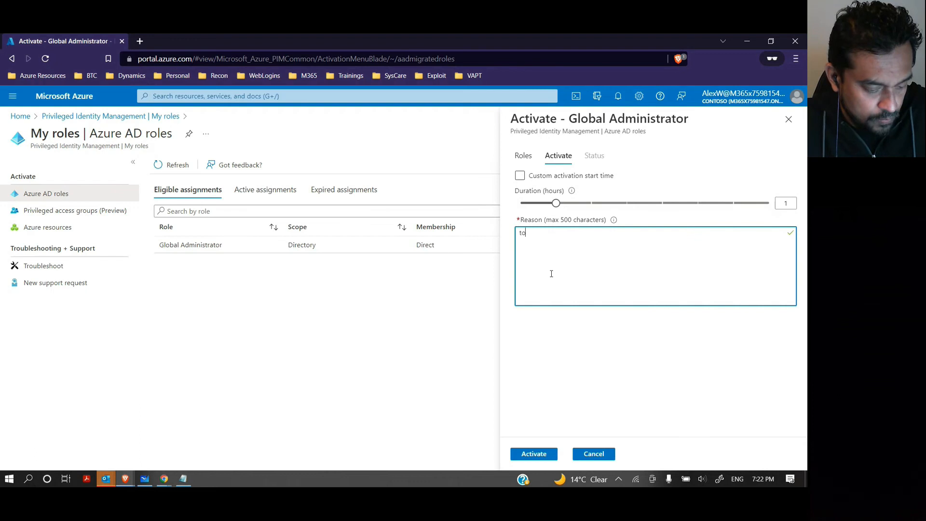
pyautogui.write(' perform GA task')
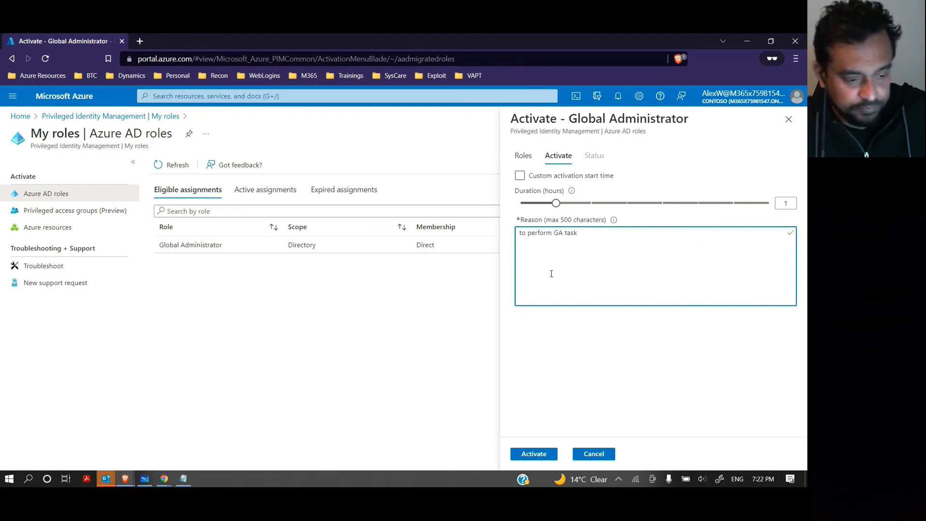
# - Submit the Global Administrator activation request and follow its processing and validation stages
pyautogui.click(551, 454)
pyautogui.hotkey('ctrl', '+')
pyautogui.hotkey('ctrl', '+')
pyautogui.hotkey('ctrl', '+')
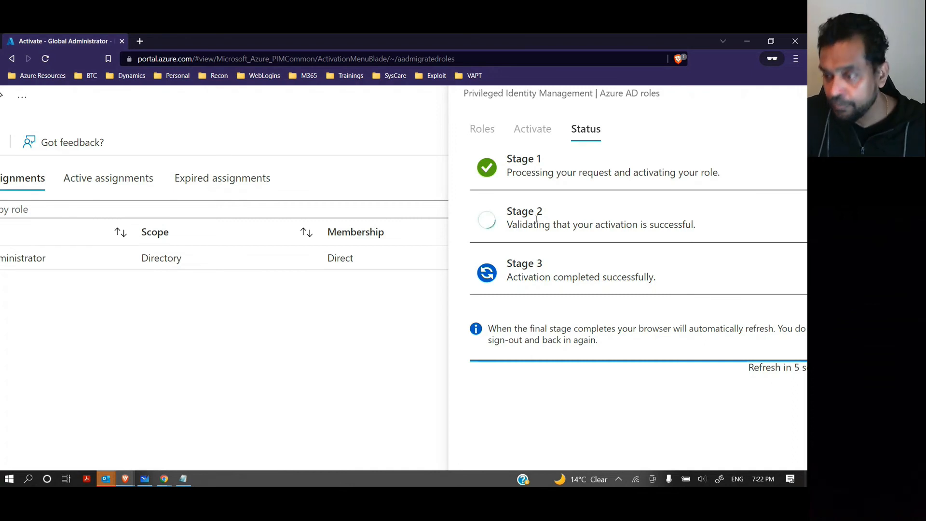
pyautogui.scroll(-1, 627, 257)
pyautogui.scroll(-1, 628, 257)
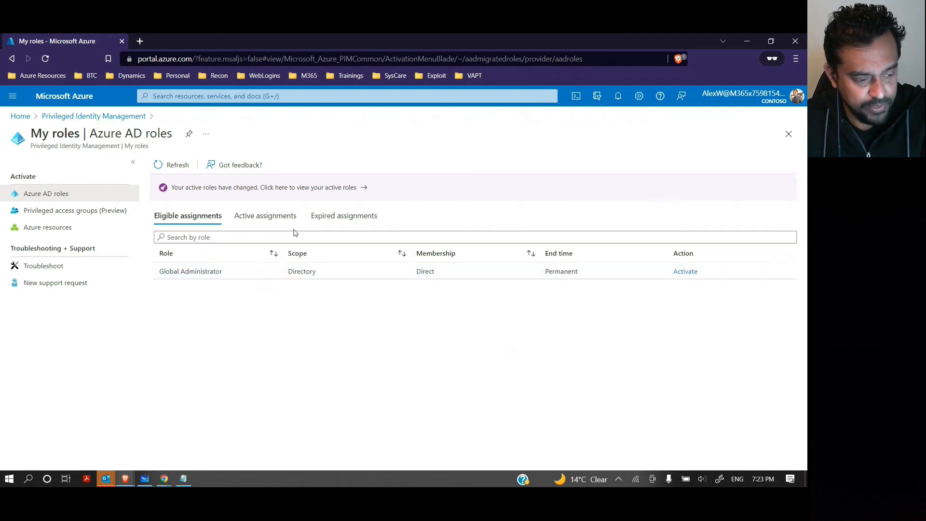
# - Check the user's active Azure AD role assignments and open Azure Active Directory to look through its management options
pyautogui.click(264, 216)
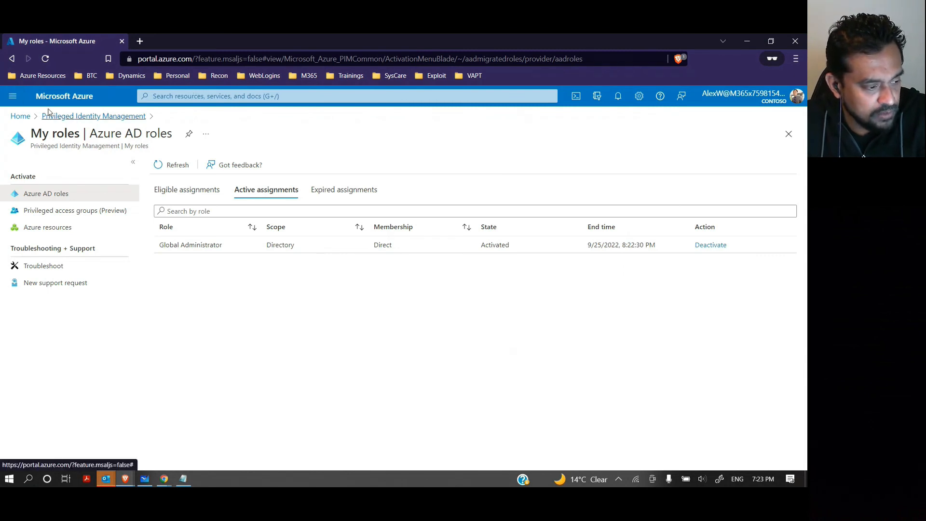
pyautogui.click(13, 96)
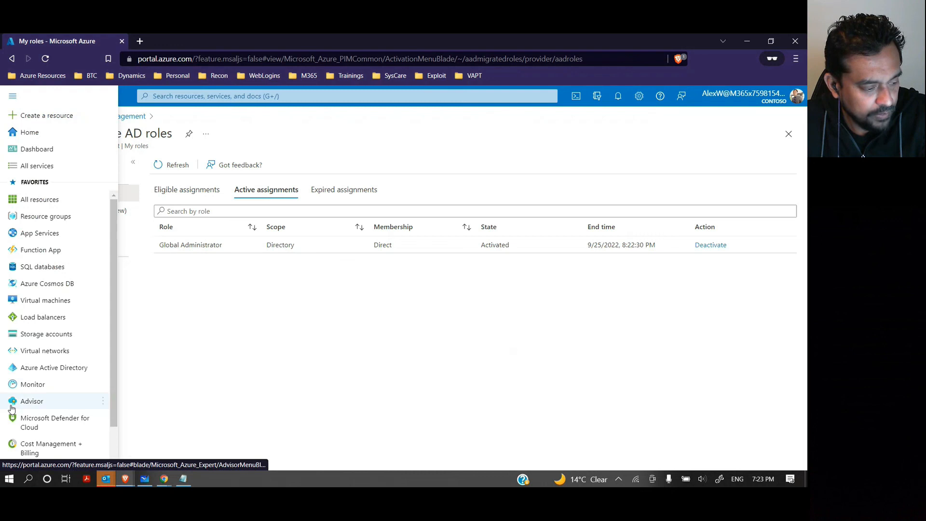
pyautogui.click(34, 369)
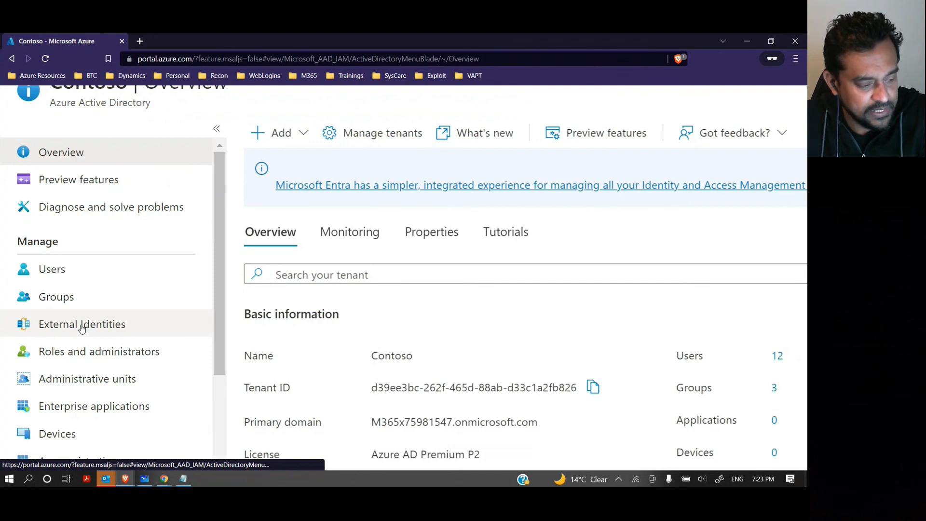
pyautogui.scroll(-8, 112, 328)
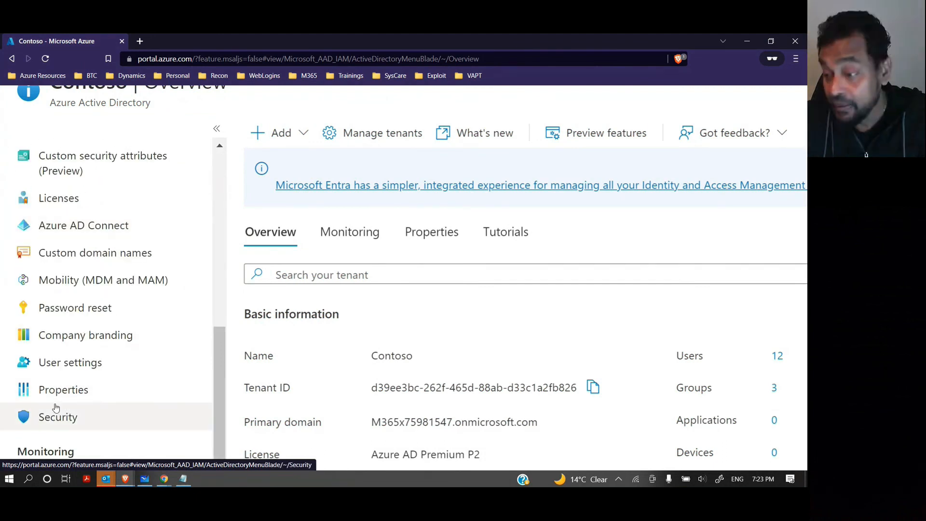
pyautogui.hotkey('ctrl', '0')
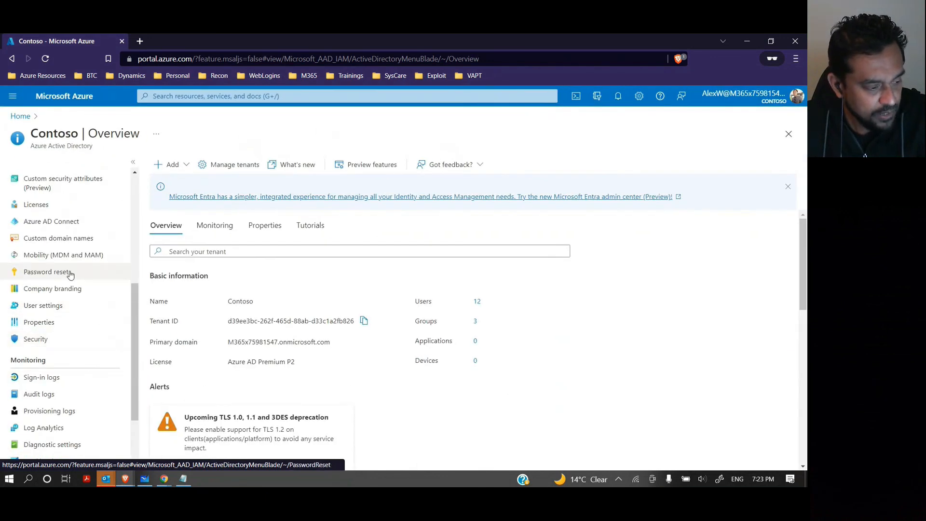
# - Open Roles and administrators in Azure Active Directory and check the role held by the signed-in user
pyautogui.scroll(6, 77, 261)
pyautogui.click(42, 298)
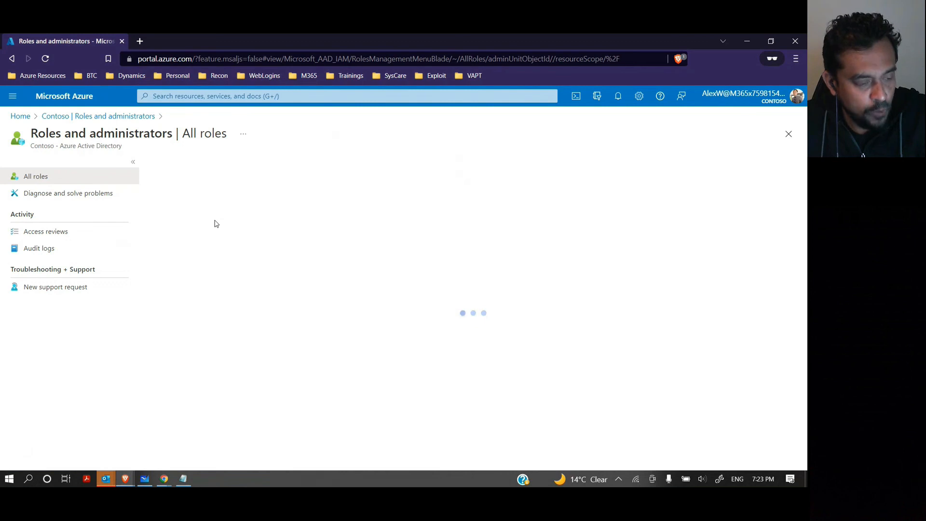
pyautogui.hotkey('ctrl', '+')
pyautogui.hotkey('ctrl', '+')
pyautogui.hotkey('ctrl', '+')
pyautogui.hotkey('ctrl', '+')
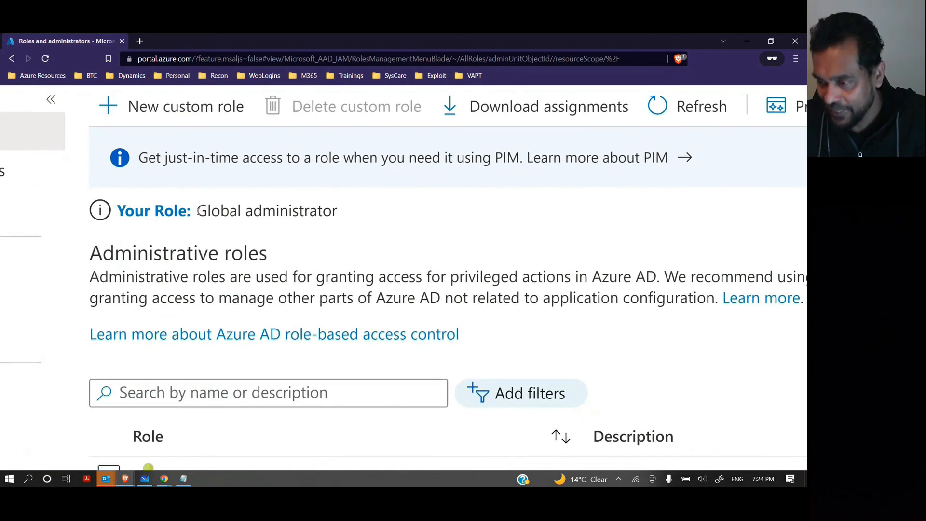
pyautogui.hotkey('ctrl', '0')
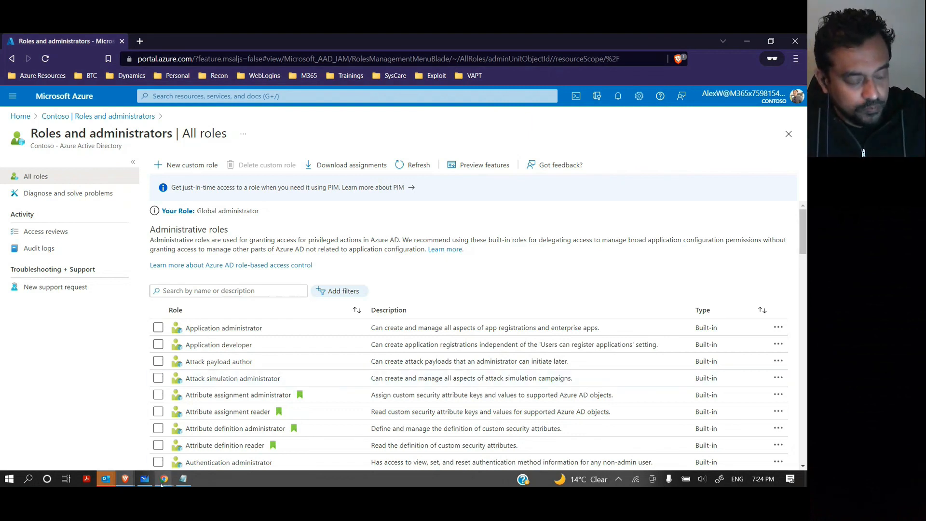
# - Switch to the Azure portal in Chrome, search for "privi" and open Azure AD Privileged Identity Management
pyautogui.moveTo(164, 480)
pyautogui.click(110, 444)
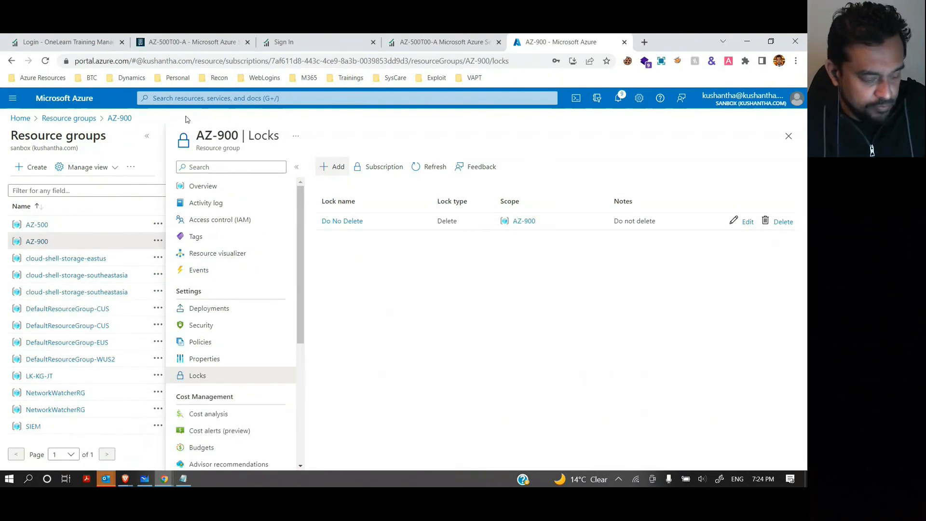
pyautogui.click(177, 99)
pyautogui.write('pre')
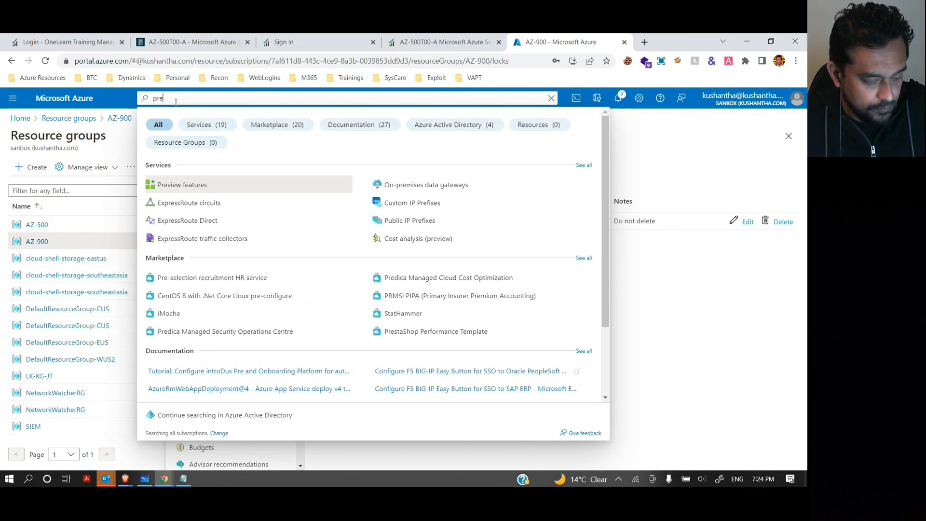
pyautogui.write('v')
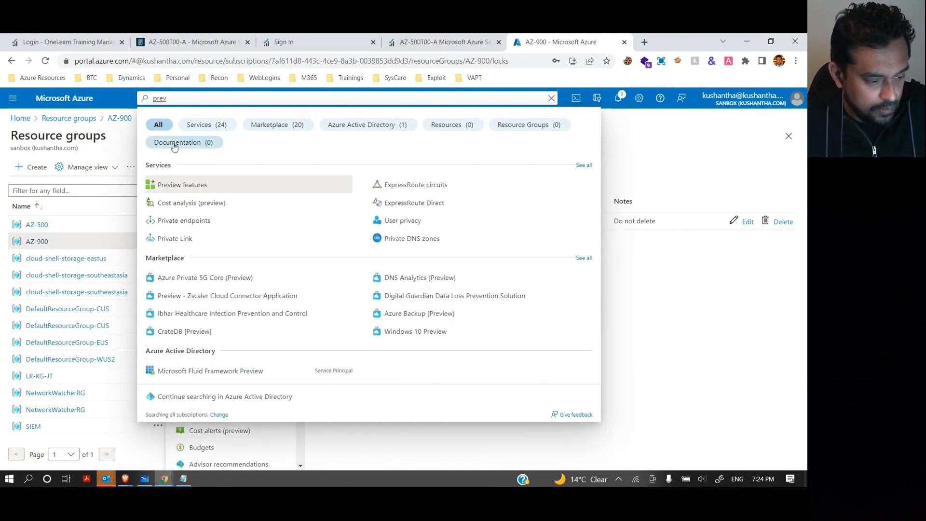
pyautogui.press('BackSpace')
pyautogui.press('BackSpace')
pyautogui.write('i')
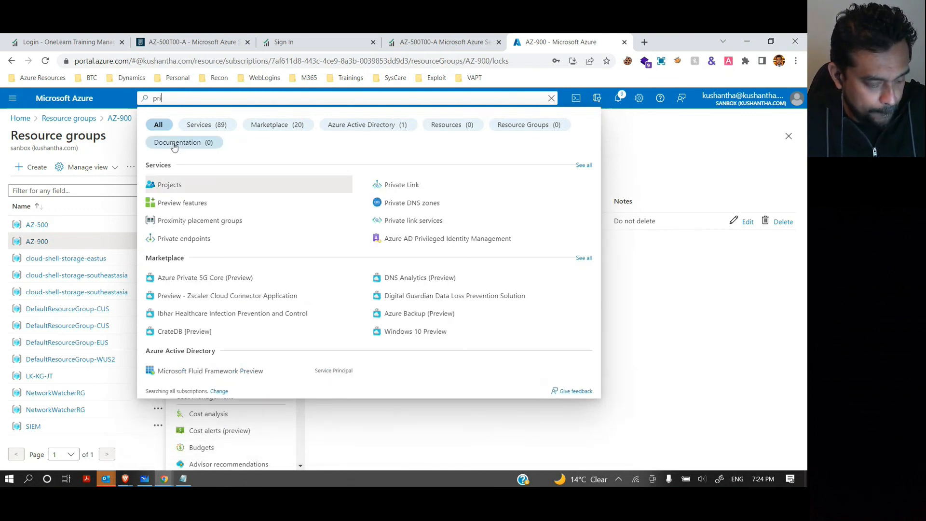
pyautogui.write('vi')
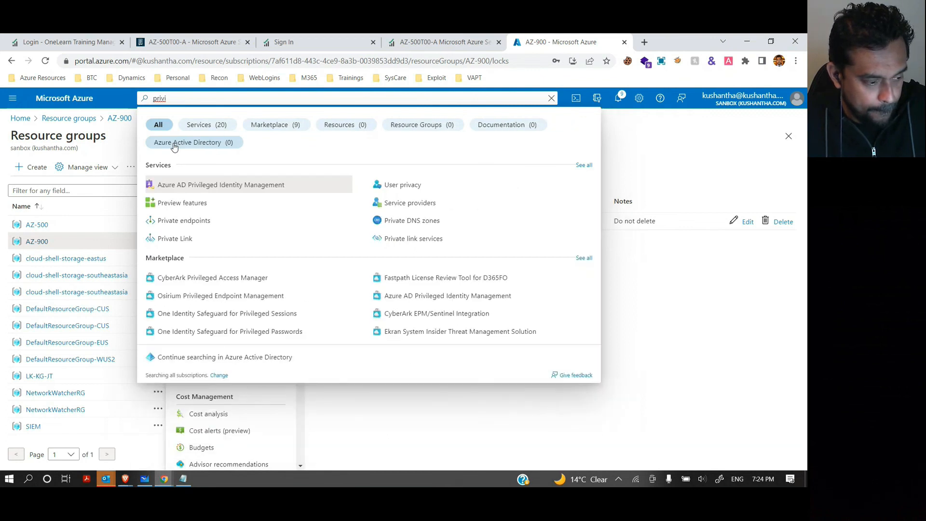
pyautogui.click(227, 190)
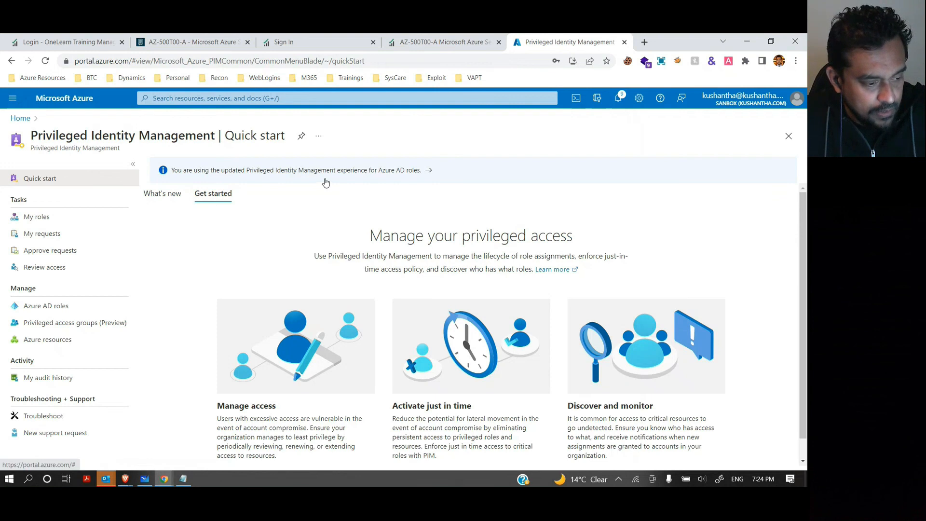
# - Open the account's own Azure AD roles in Privileged Identity Management and examine the licensing requirement notice
pyautogui.scroll(5, 326, 183)
pyautogui.scroll(-5, 203, 186)
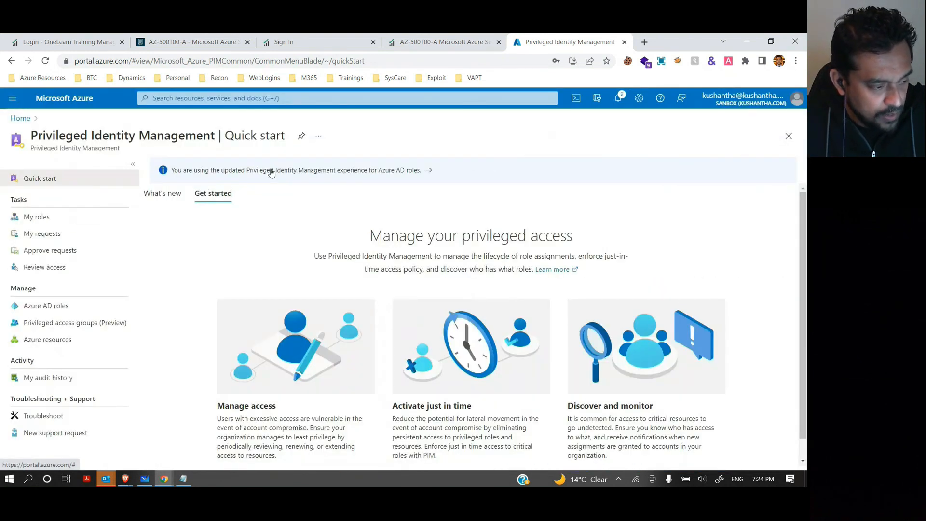
pyautogui.click(47, 218)
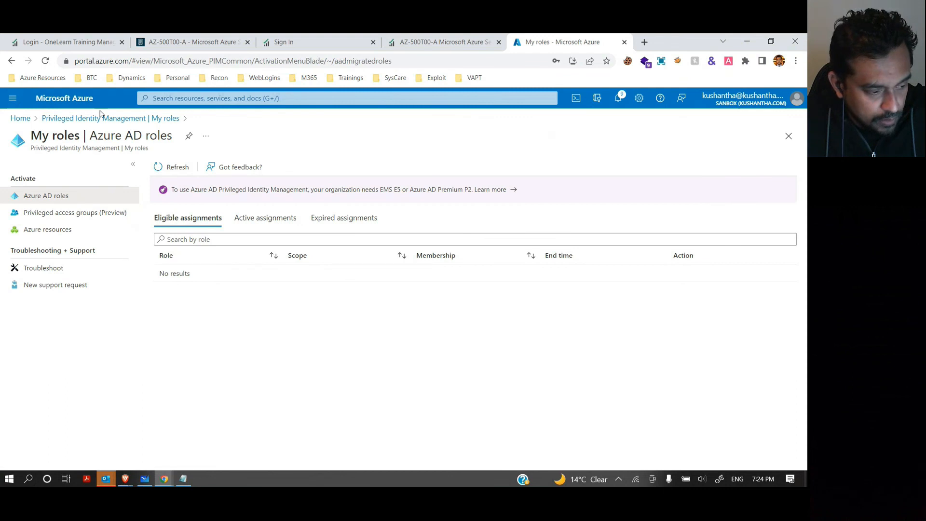
pyautogui.scroll(3, 338, 178)
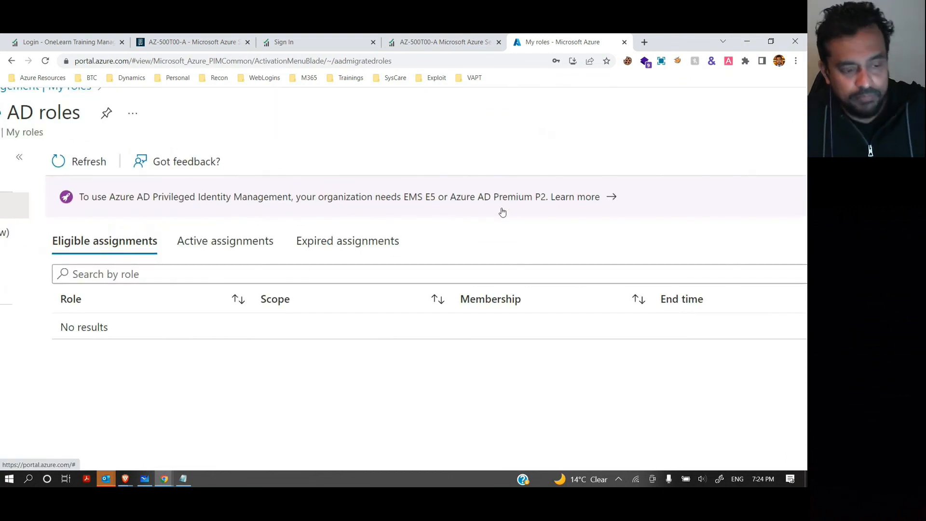
pyautogui.scroll(-3, 502, 212)
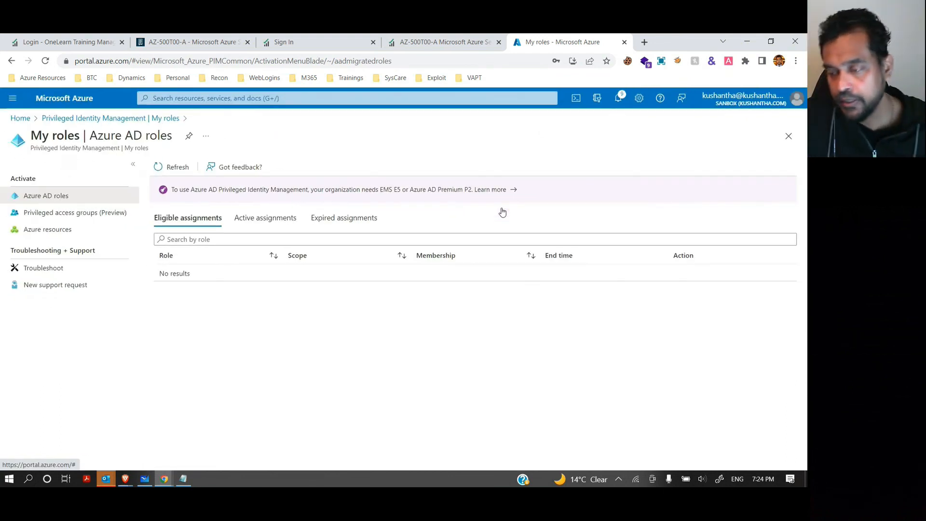